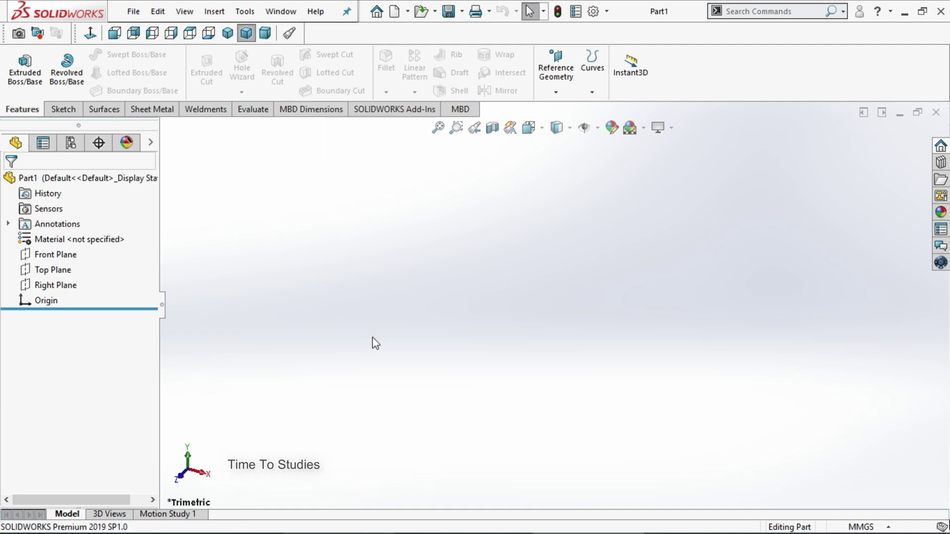
- Sketch a center rectangle about 141.94 by 95.03 mm around the origin on the Top Plane
click(58, 269)
click(73, 245)
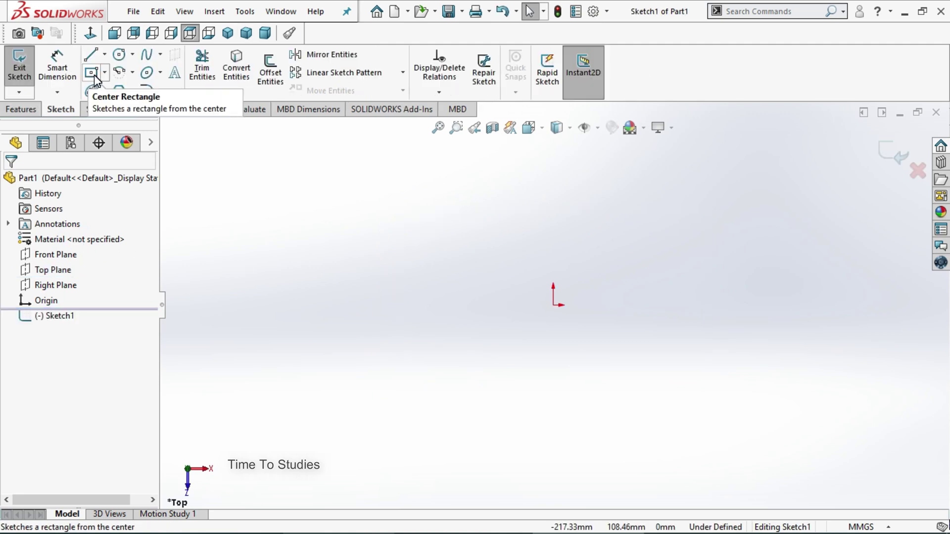
click(92, 74)
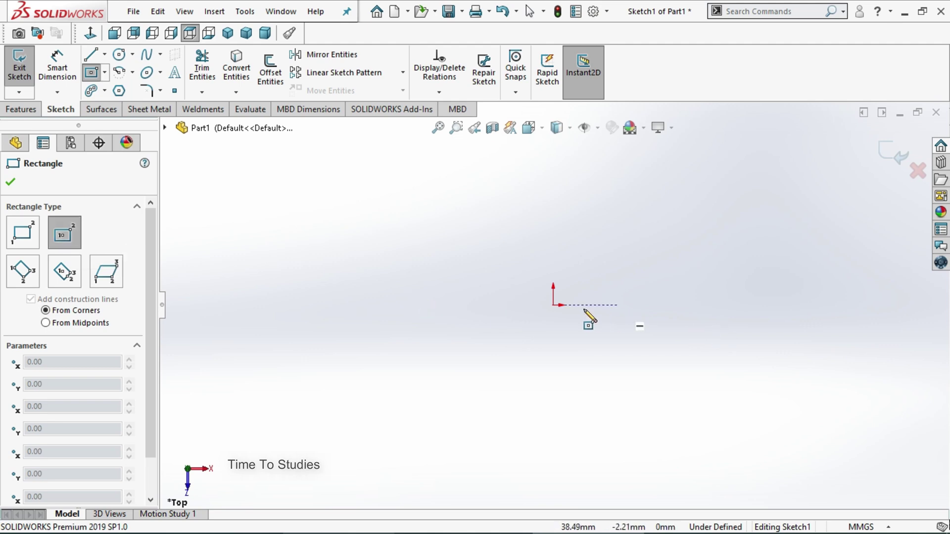
click(553, 305)
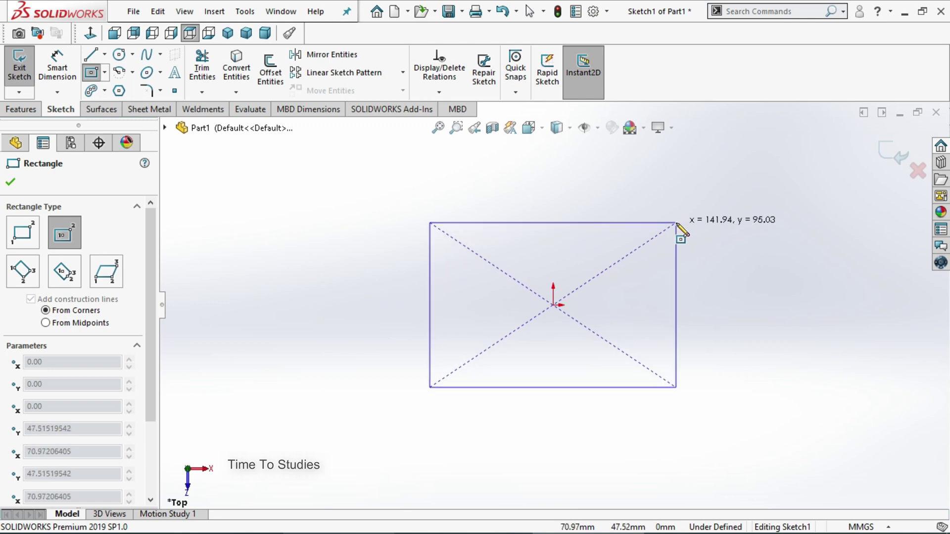
click(676, 223)
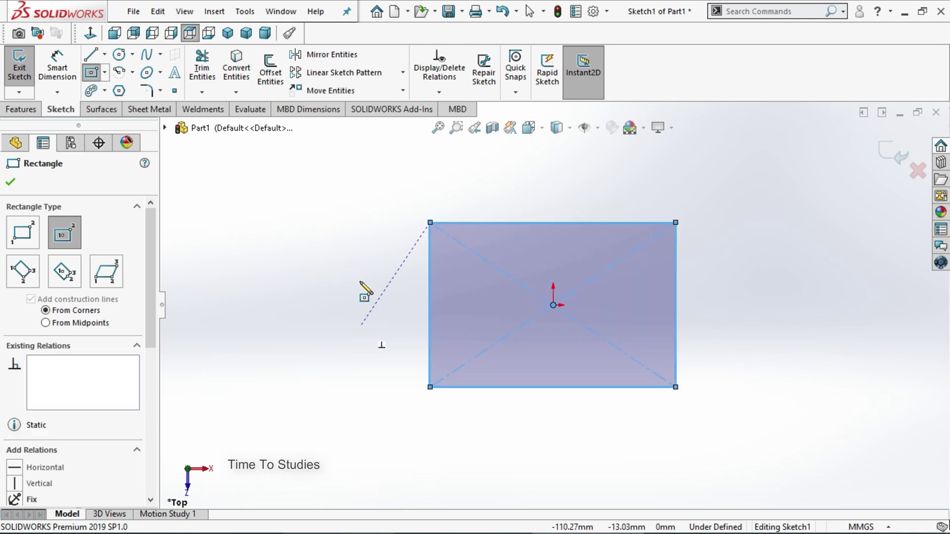
right_click(353, 230)
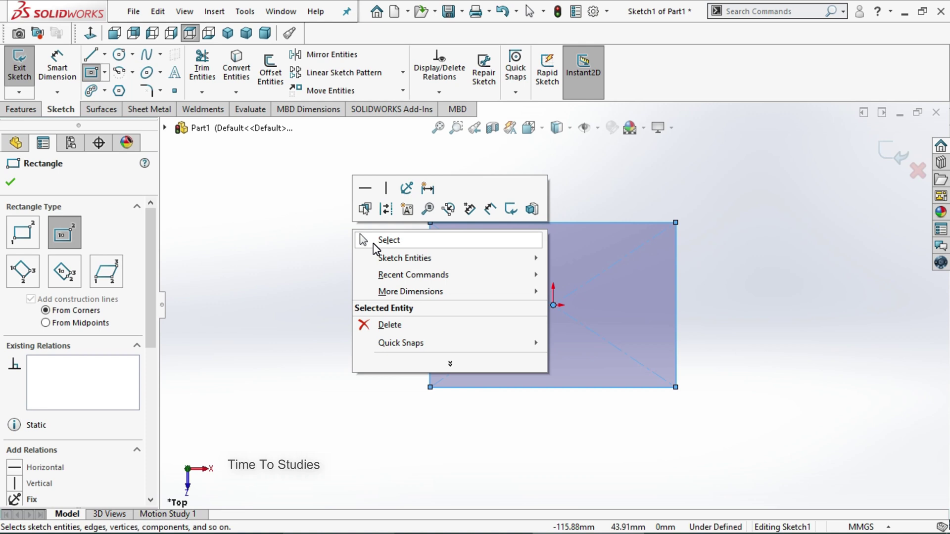
click(375, 242)
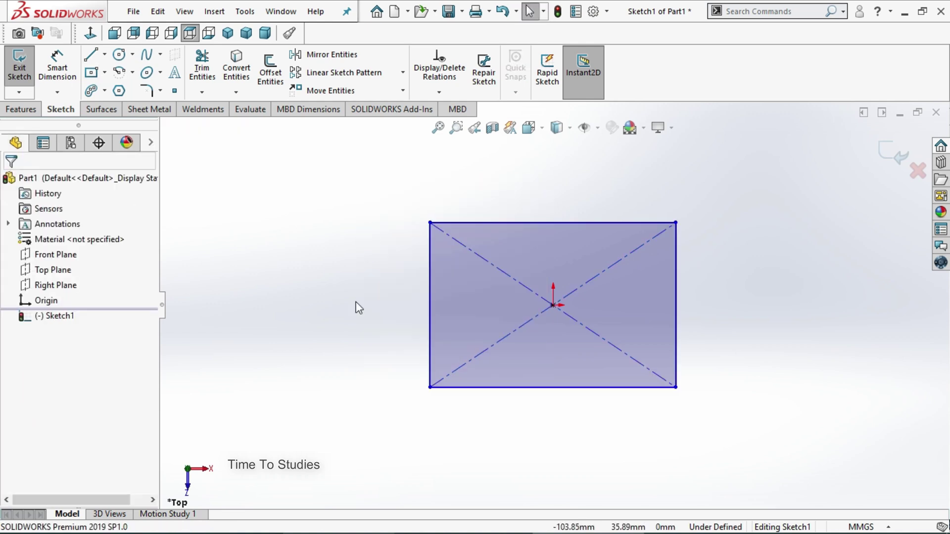
- Extrude the rectangle sketch 40 mm with Extruded Boss/Base into a solid block
click(21, 110)
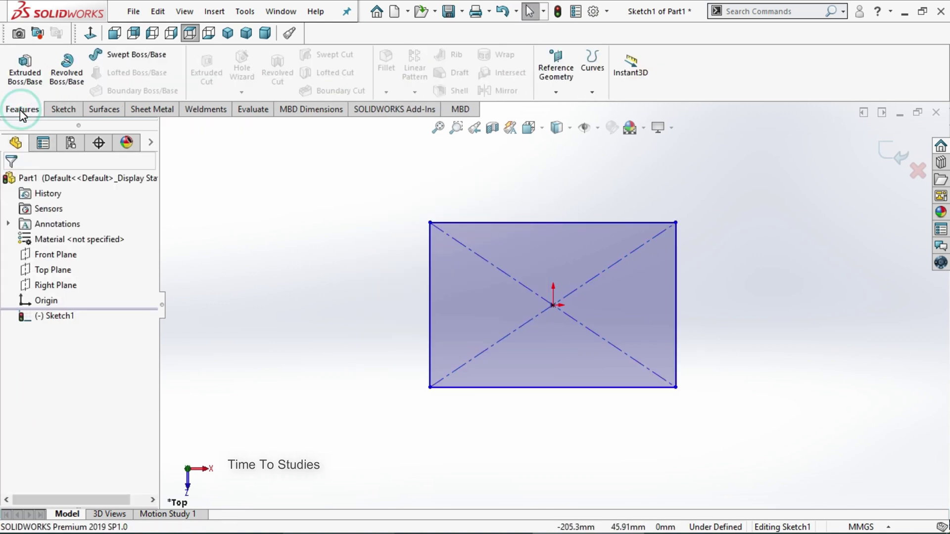
click(24, 77)
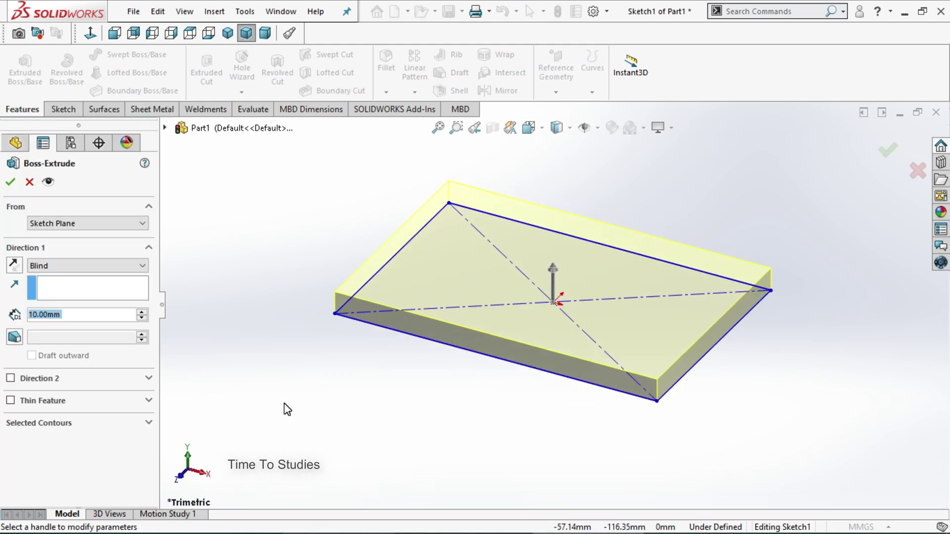
click(142, 312)
click(142, 312)
click(142, 312)
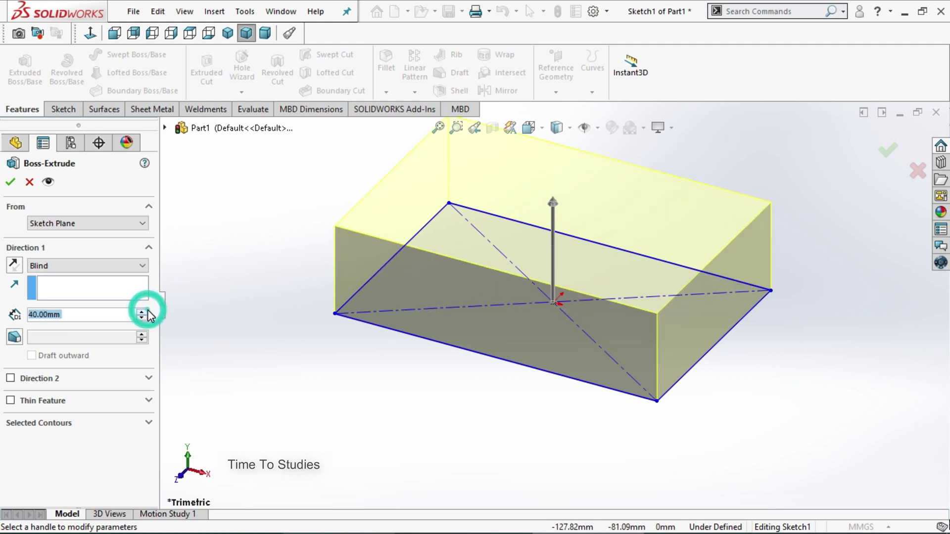
click(10, 181)
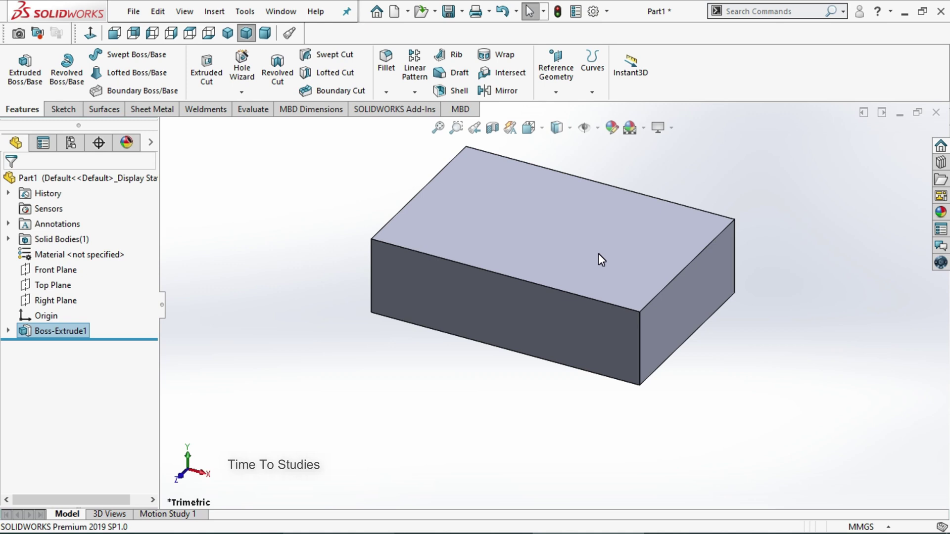
- Start a new sketch on the Right Plane and view it Normal To
click(388, 371)
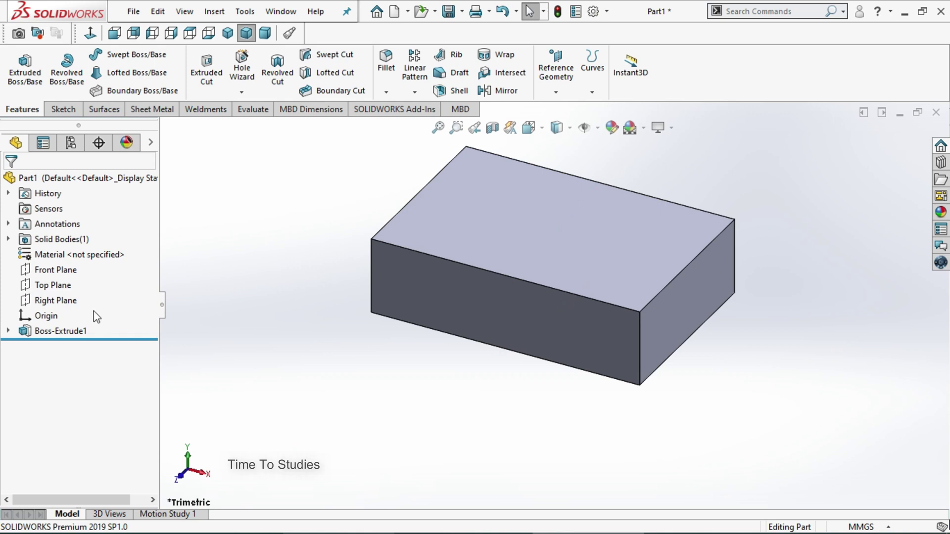
click(57, 301)
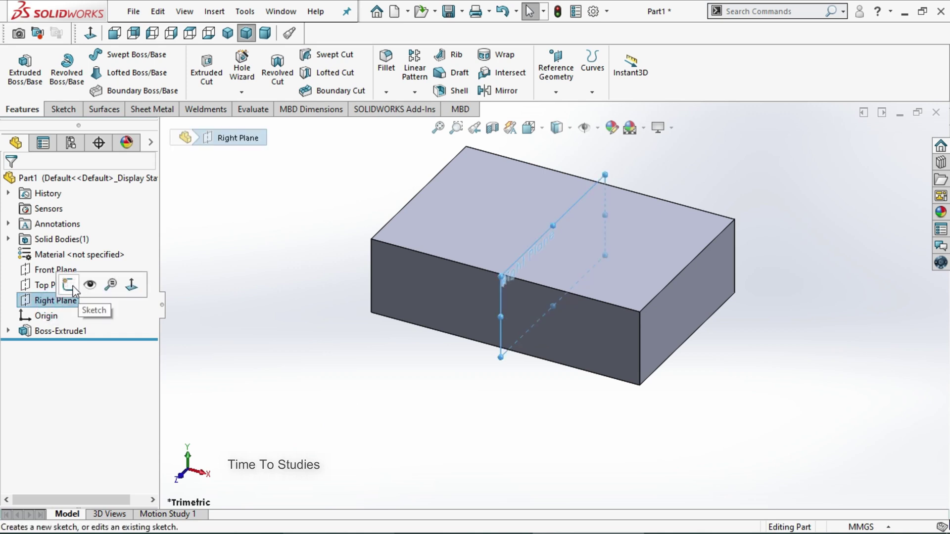
click(68, 284)
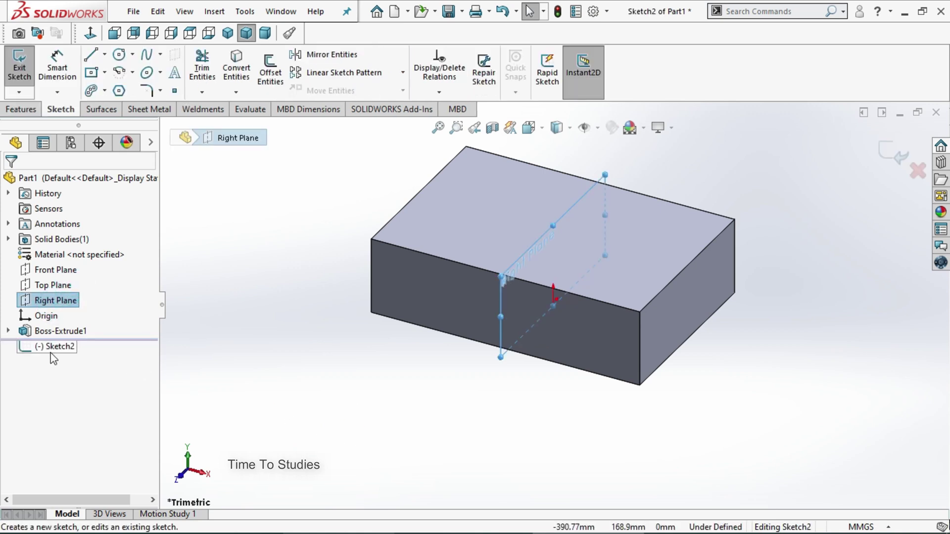
right_click(53, 357)
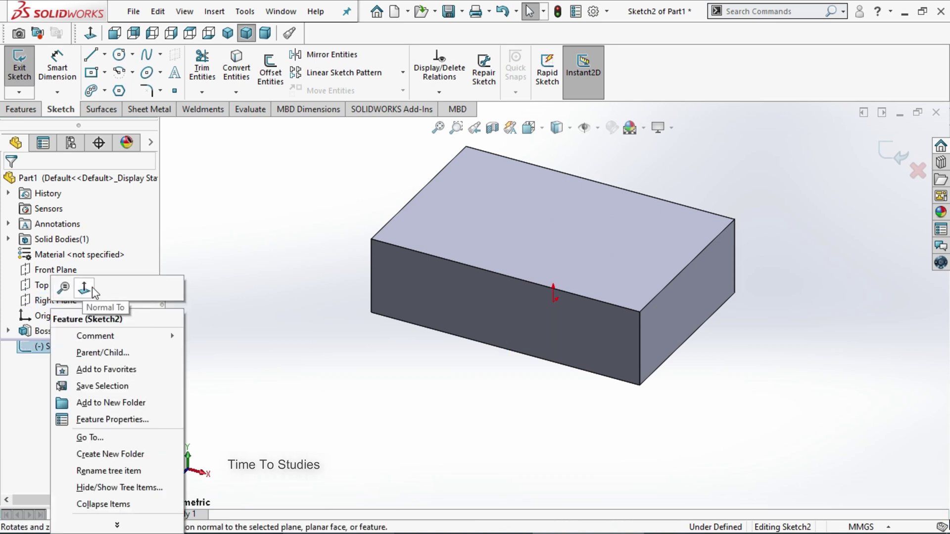
click(89, 288)
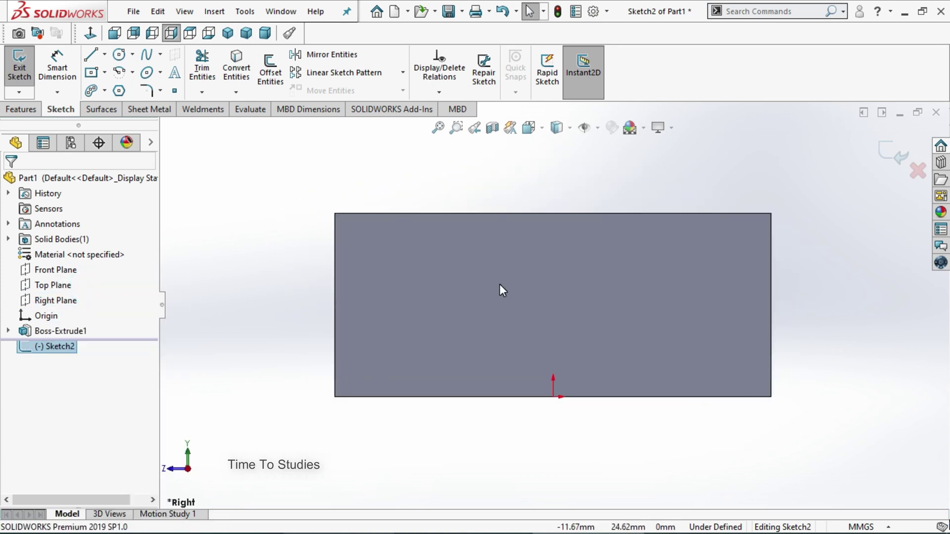
- Draw a corner rectangle straddling the block's top edge near its right end
click(91, 72)
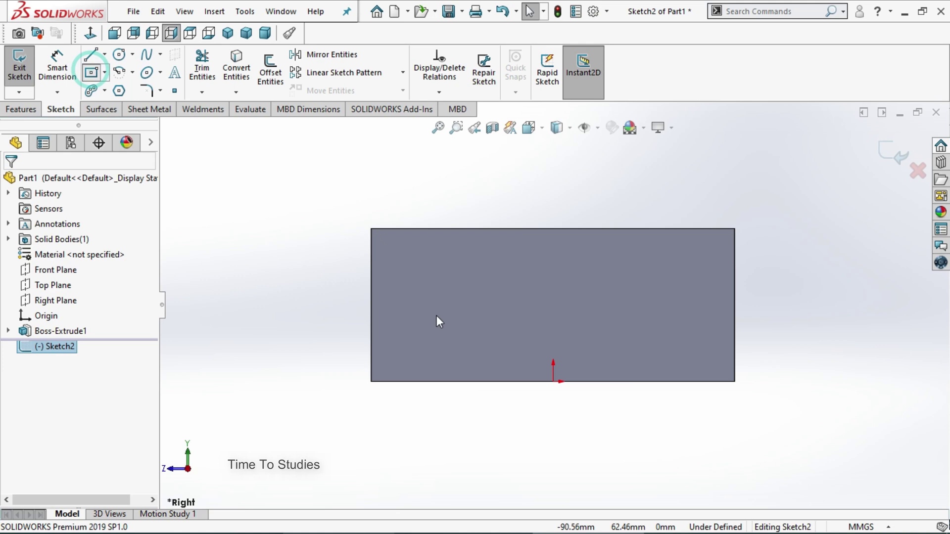
key(Escape)
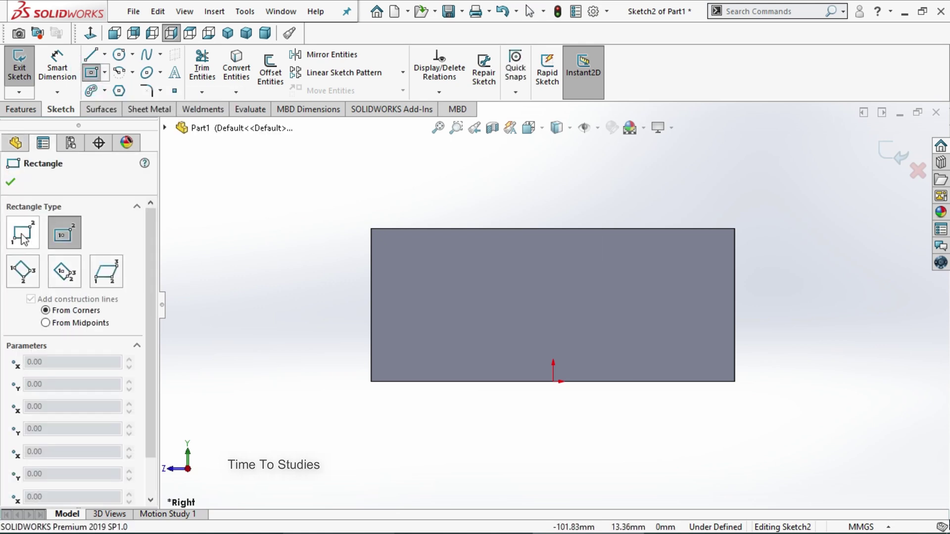
click(22, 239)
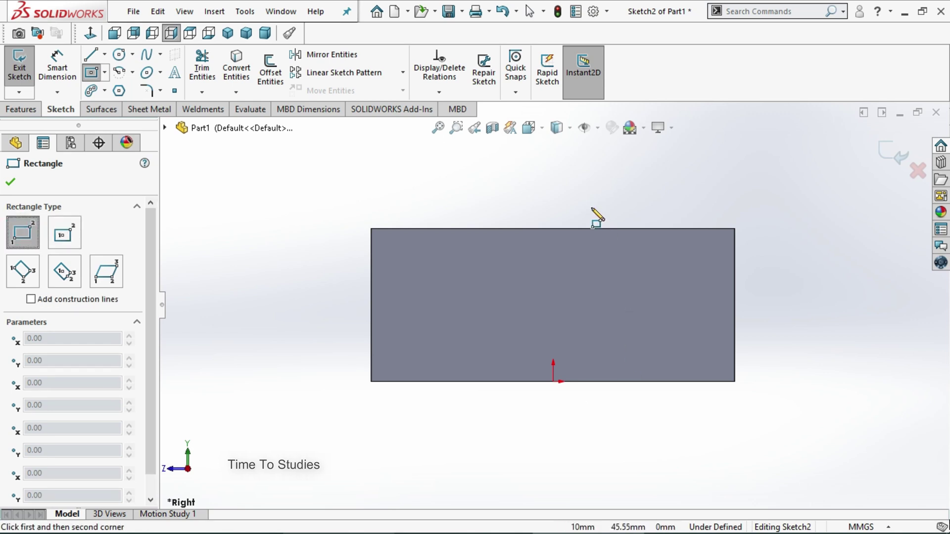
click(591, 205)
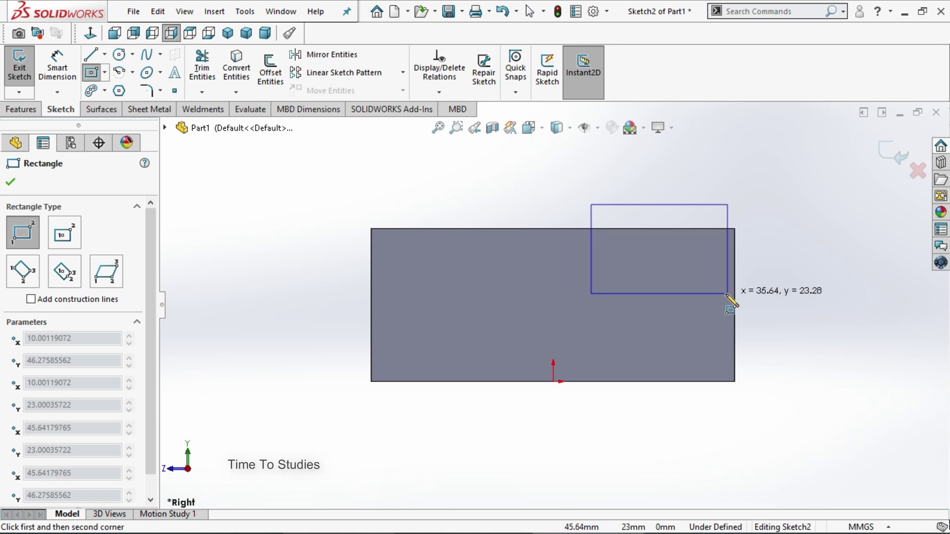
click(725, 288)
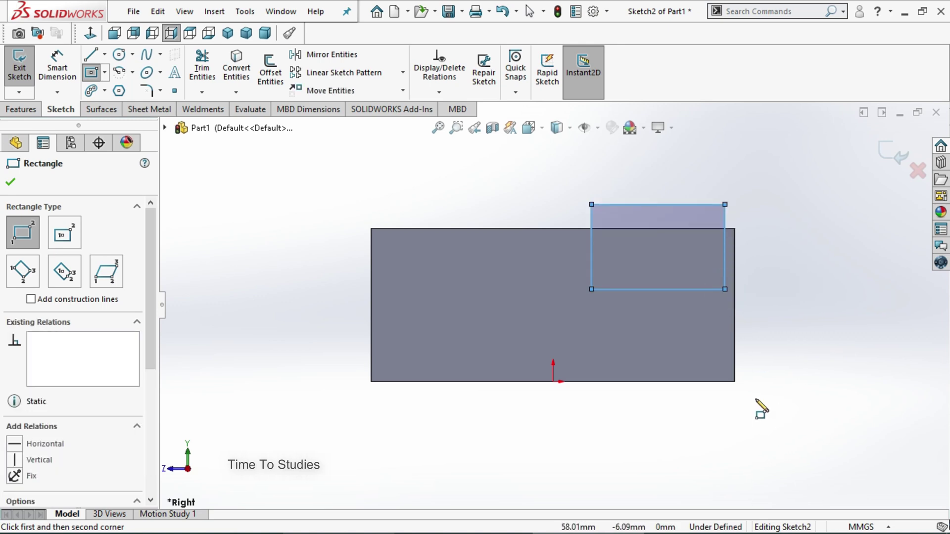
right_click(790, 265)
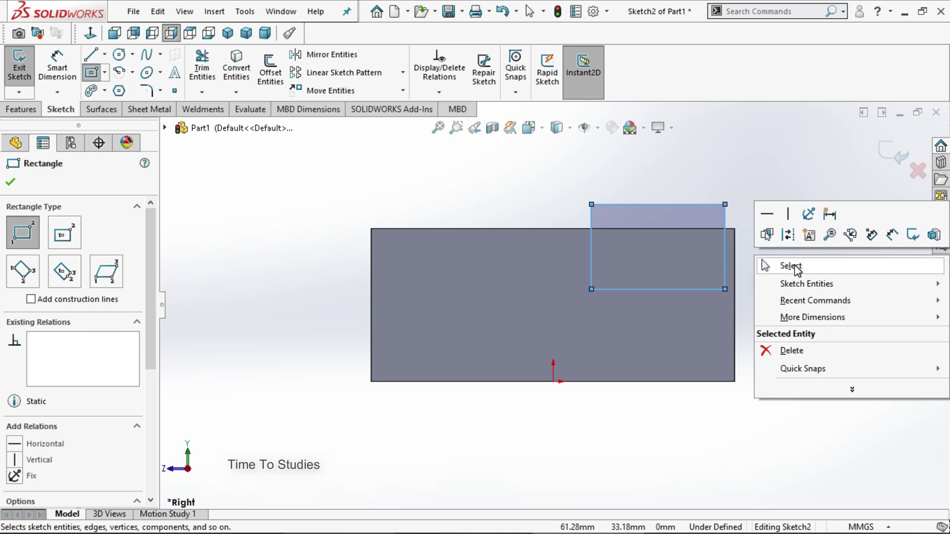
click(790, 265)
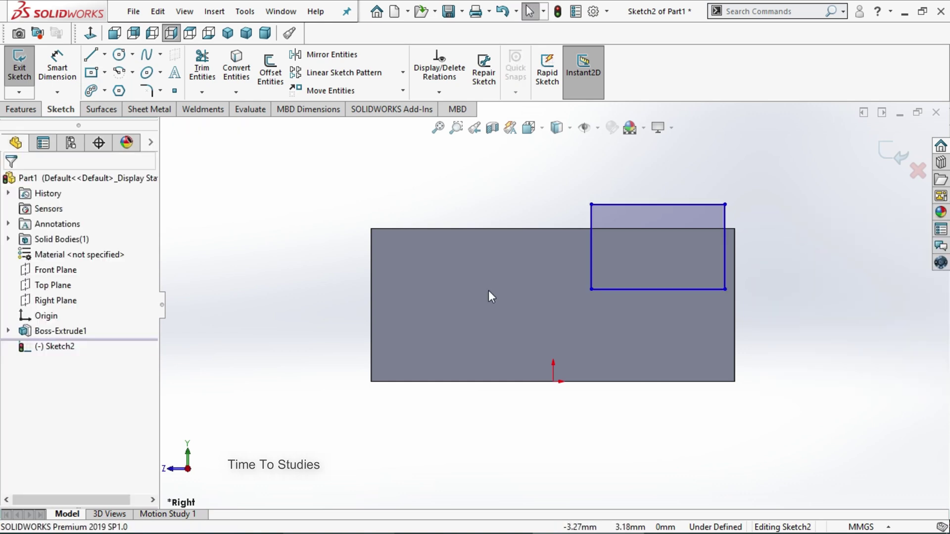
- Draw a horizontal line along the block's bottom edge and make it construction geometry
click(90, 54)
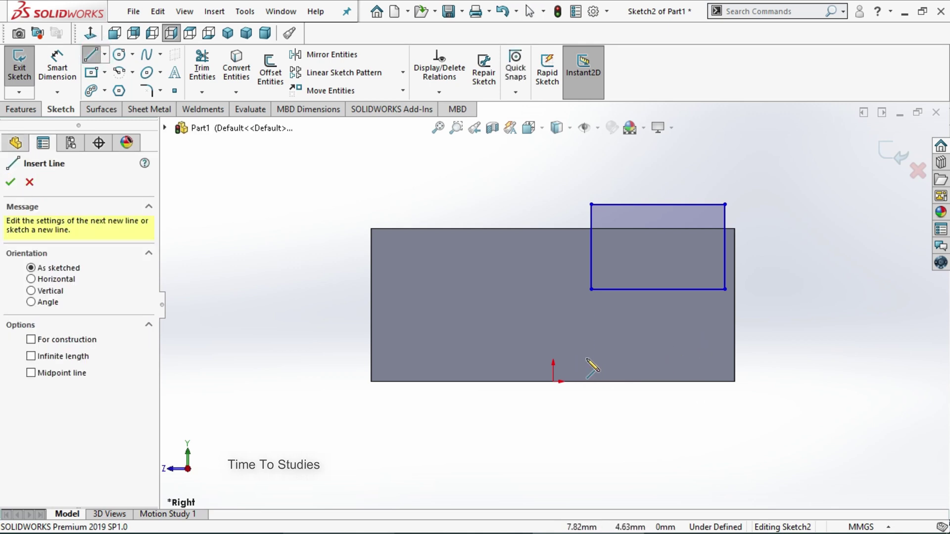
click(590, 367)
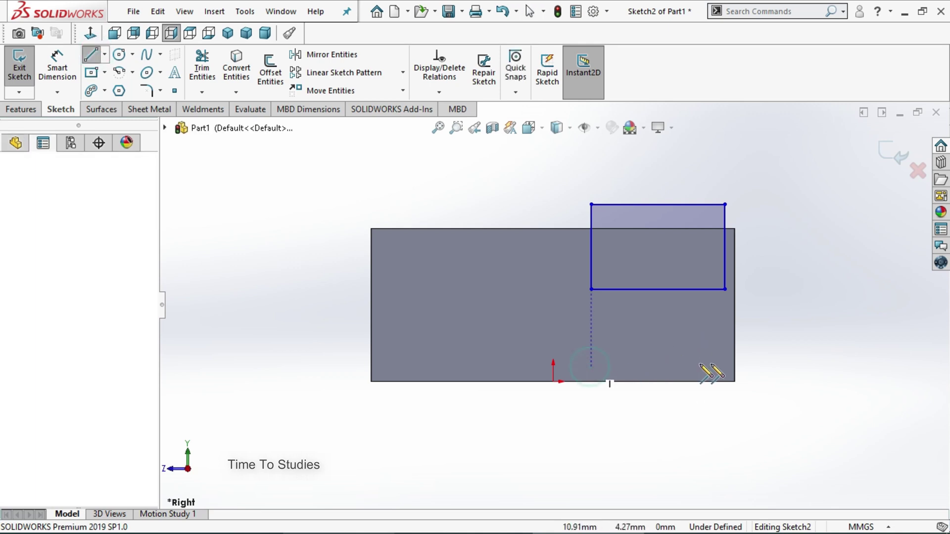
click(776, 367)
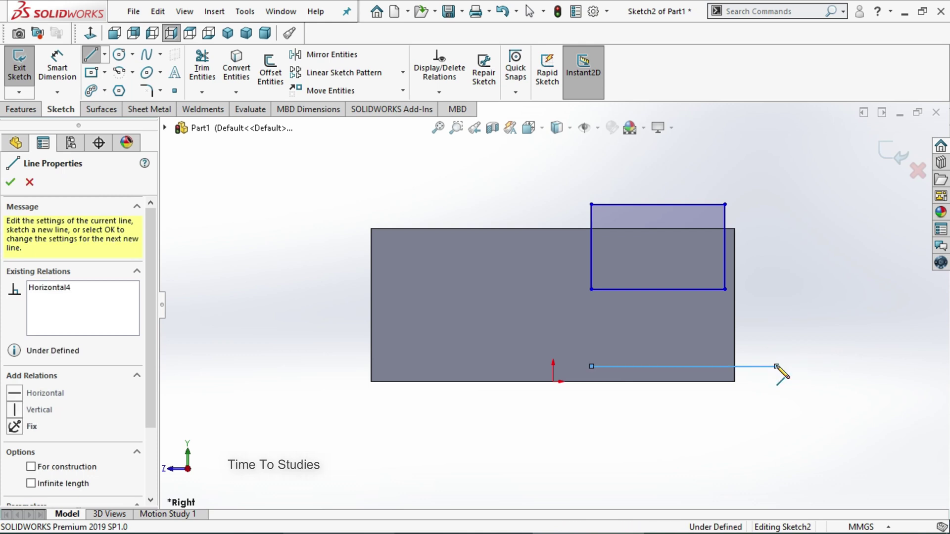
right_click(794, 333)
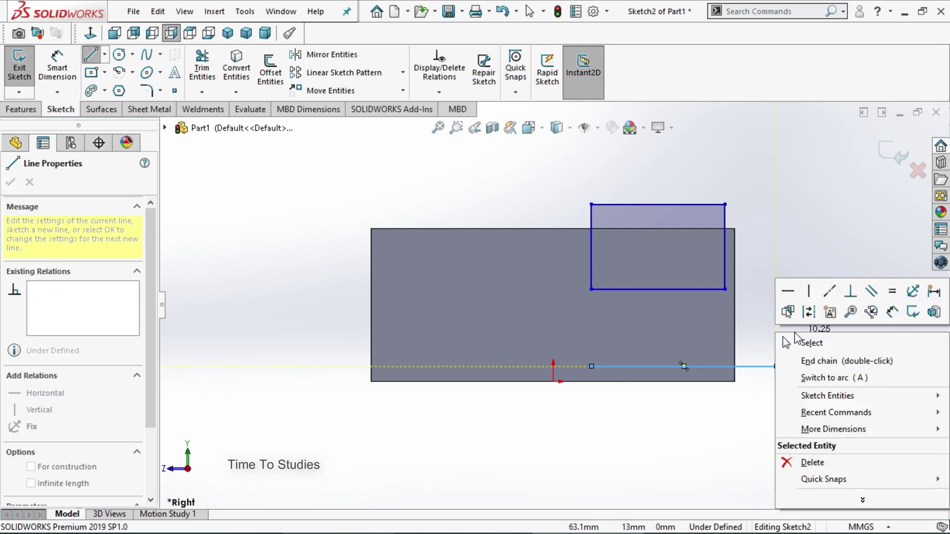
click(811, 313)
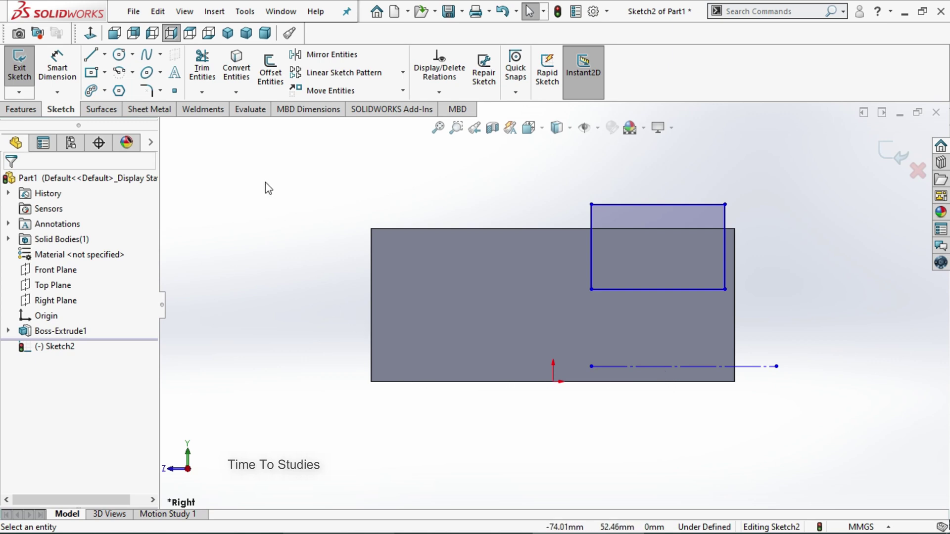
- Start a Revolved Cut about construction line Line5, previewing Blind 360°
click(14, 112)
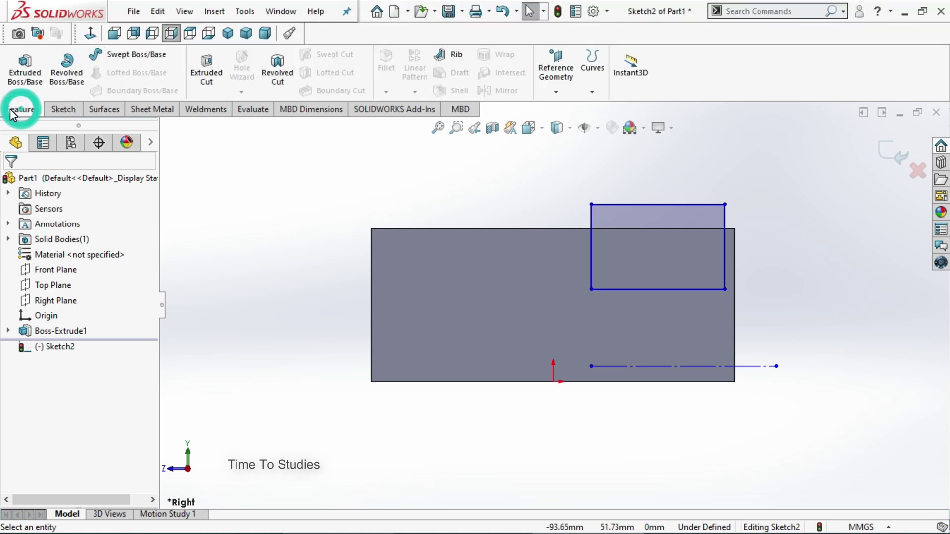
click(279, 83)
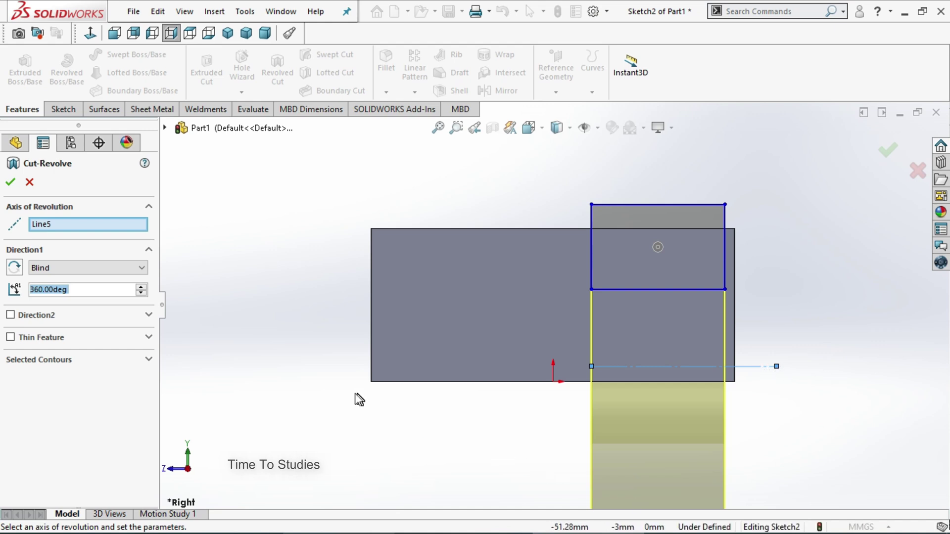
- Review the Direction1 end conditions, keep Blind, and orbit to inspect the revolve preview
click(126, 268)
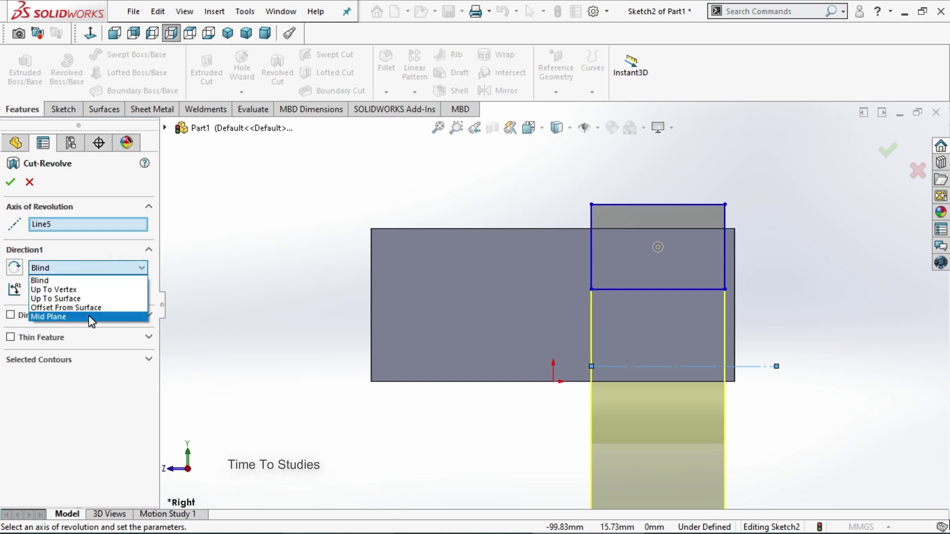
click(298, 336)
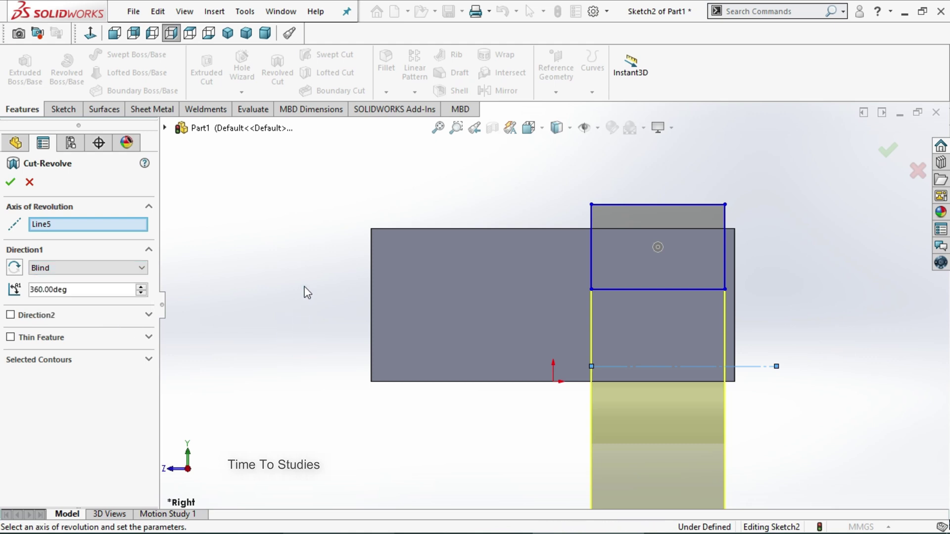
scroll(462, 232, up, 1)
scroll(456, 290, down, 1)
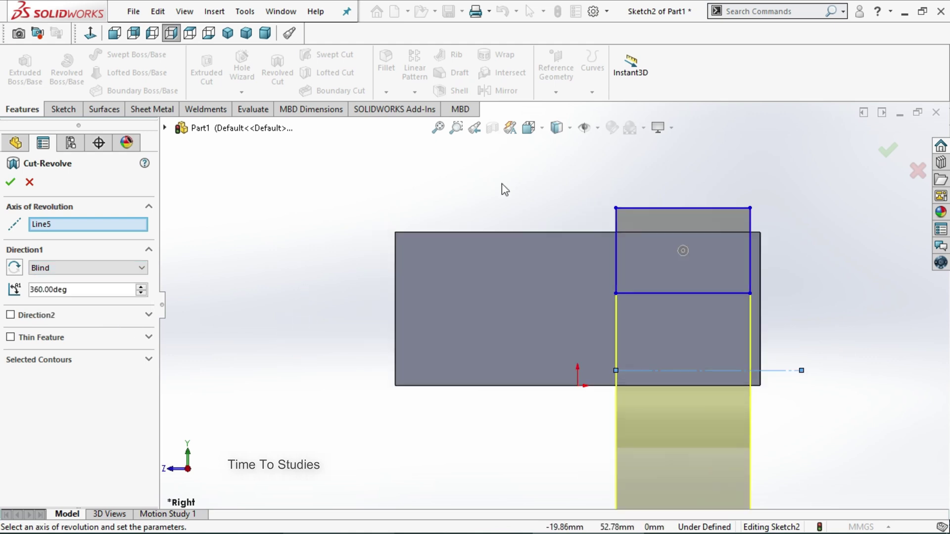
scroll(502, 183, up, 1)
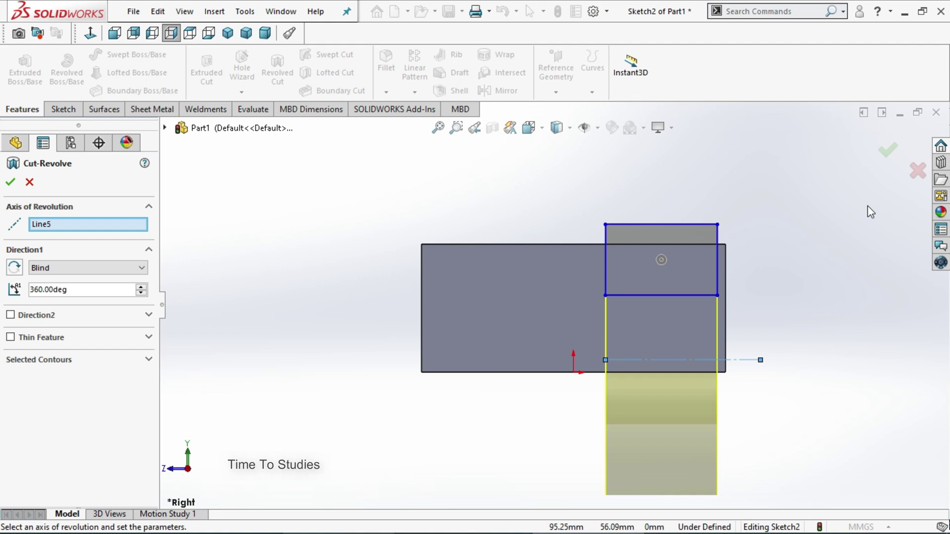
middle_drag(823, 218, 795, 314)
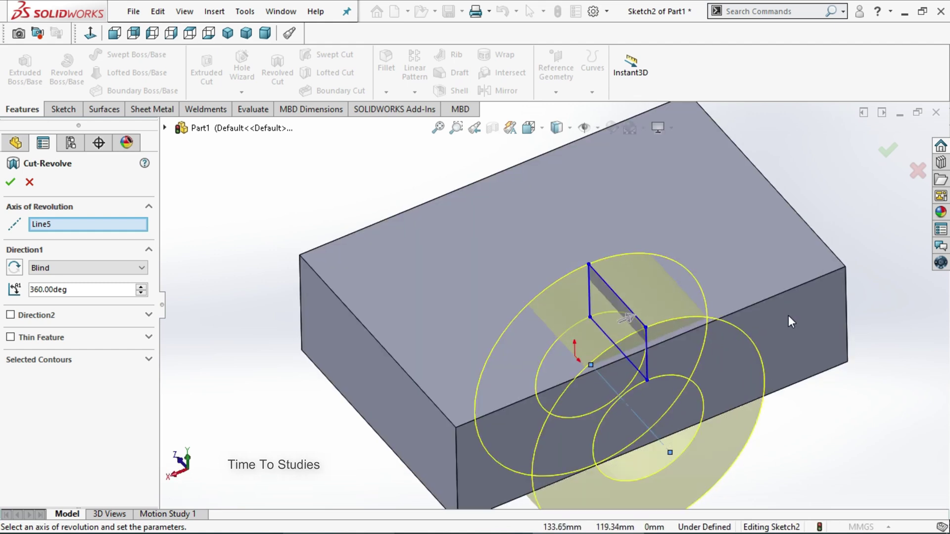
scroll(614, 331, up, 1)
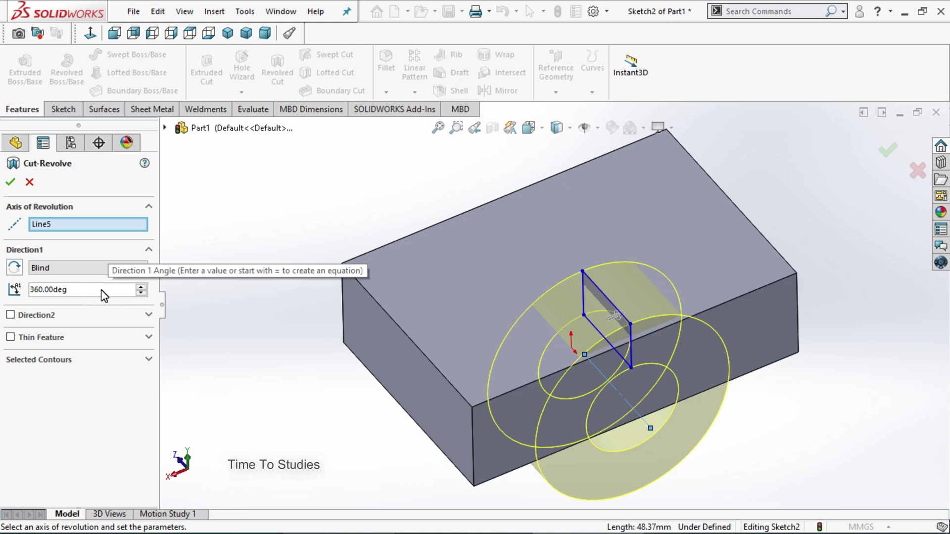
click(251, 323)
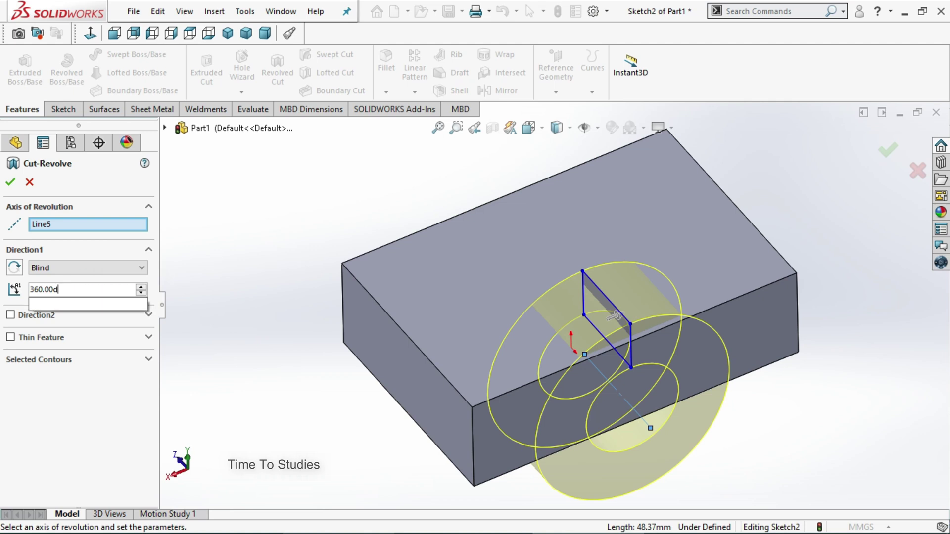
- Change the Direction1 revolve angle from 360° to 270°
double_click(89, 291)
key(BackSpace)
text(270)
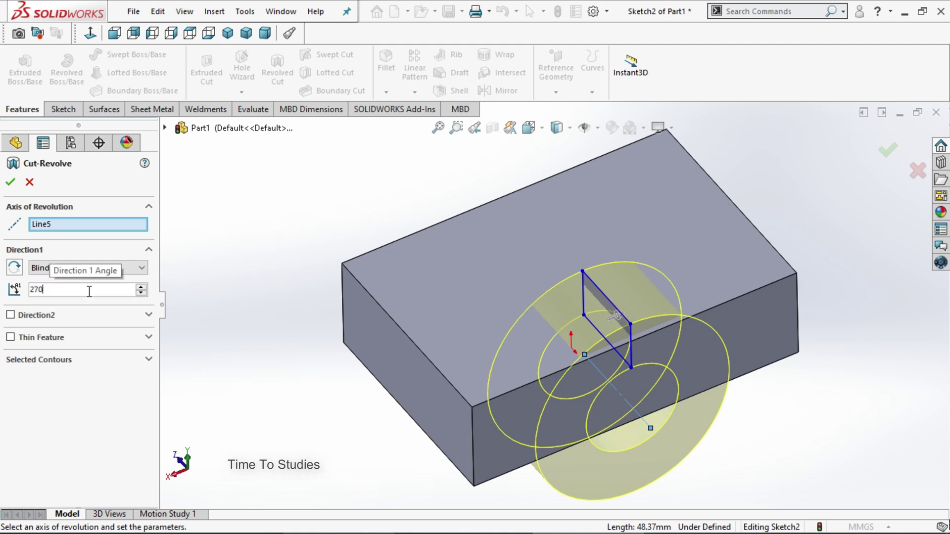
key(Return)
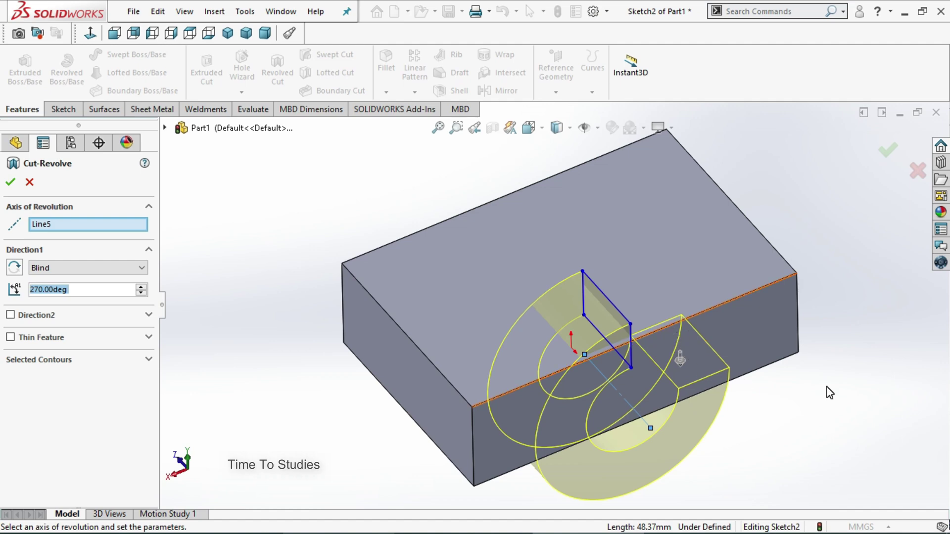
mouse_move(819, 385)
middle_down()
mouse_move(752, 362)
mouse_move(791, 376)
mouse_move(738, 316)
mouse_move(755, 355)
middle_up()
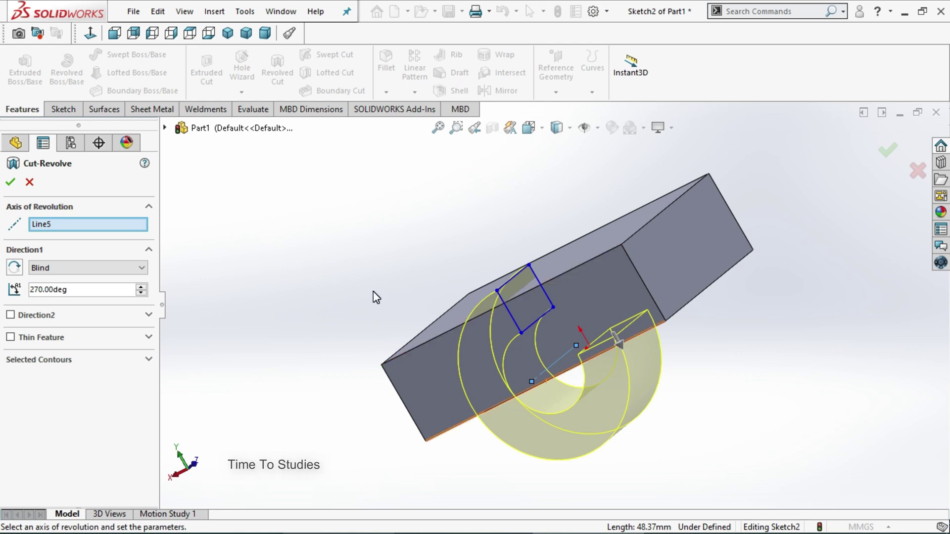
- End the revolved cut Up To Vertex at the block's bottom corner, Vertex<3>
click(123, 267)
click(97, 290)
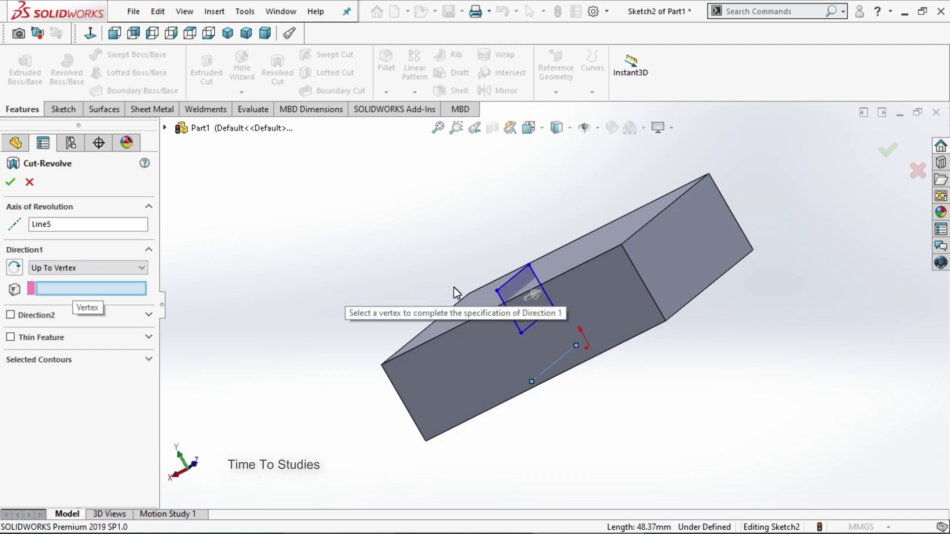
middle_drag(451, 291, 485, 282)
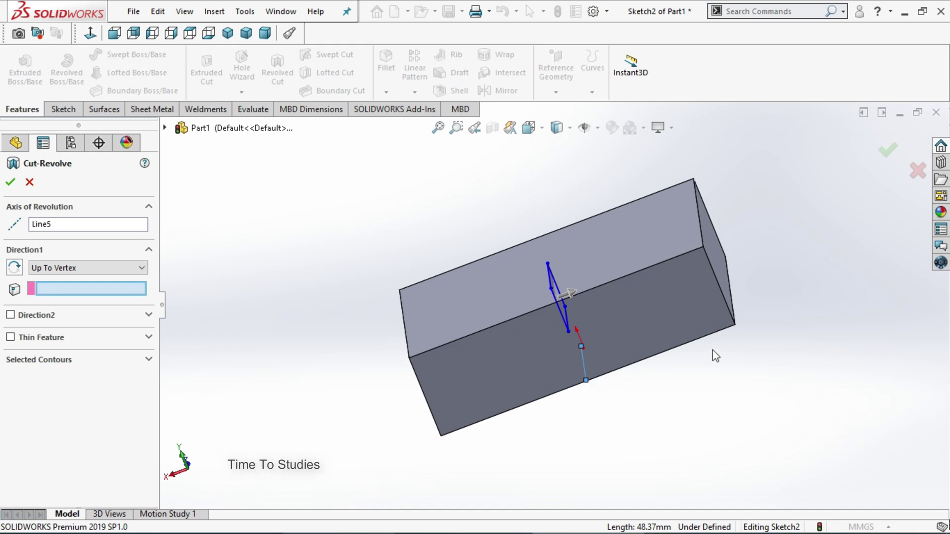
click(735, 325)
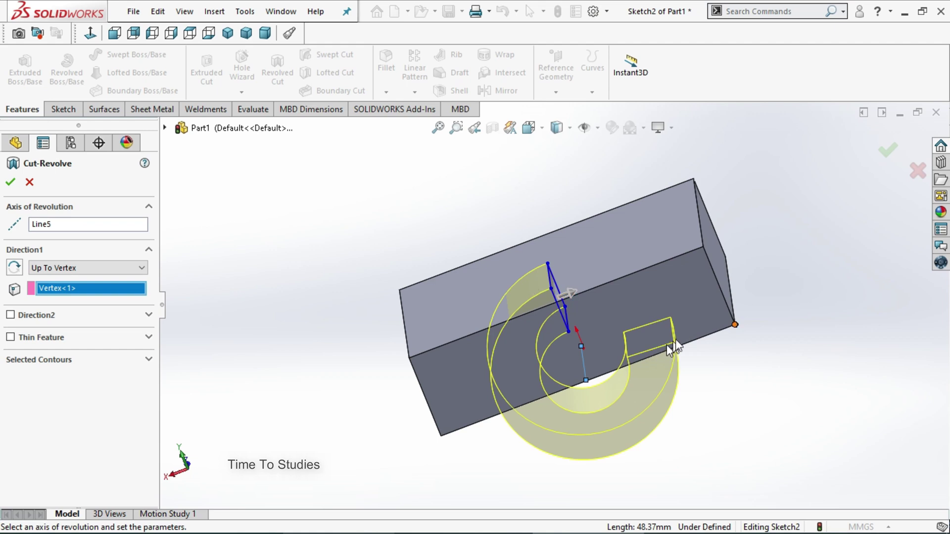
middle_drag(607, 341, 468, 475)
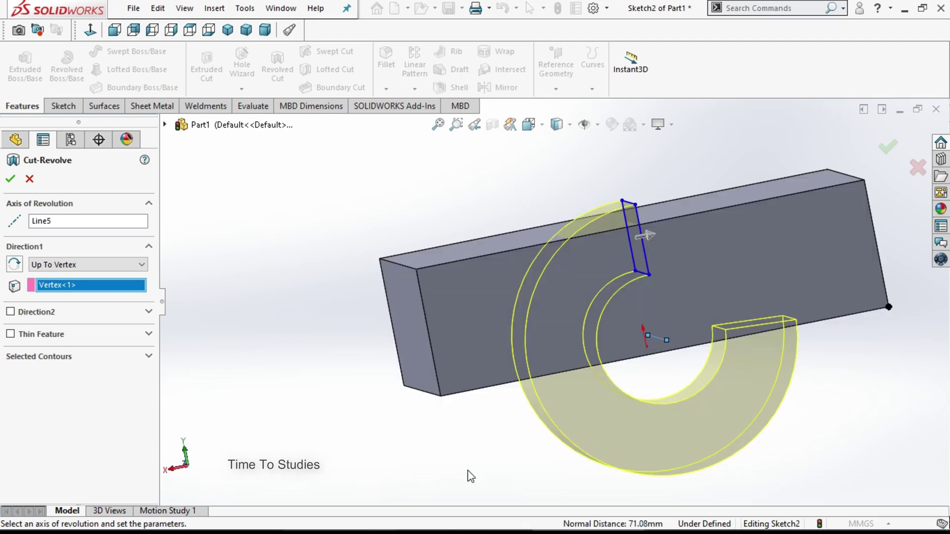
click(441, 396)
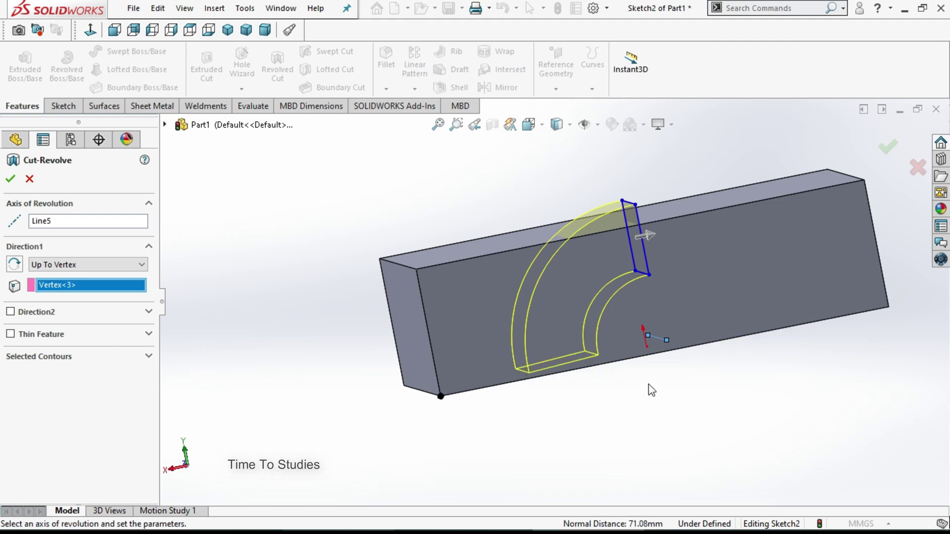
middle_drag(650, 390, 386, 399)
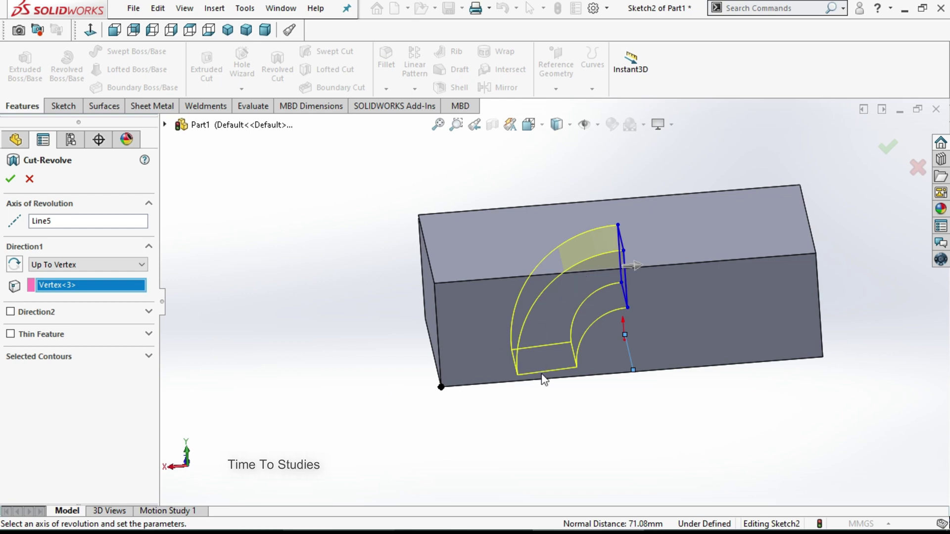
- Switch the cut to Up To Surface, ending at the block's bottom face, Face<1>
click(102, 265)
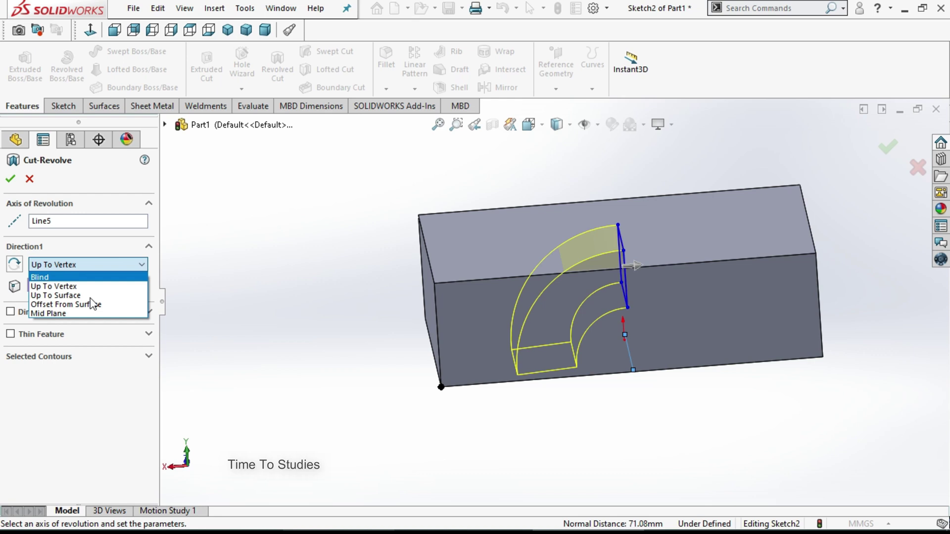
click(103, 296)
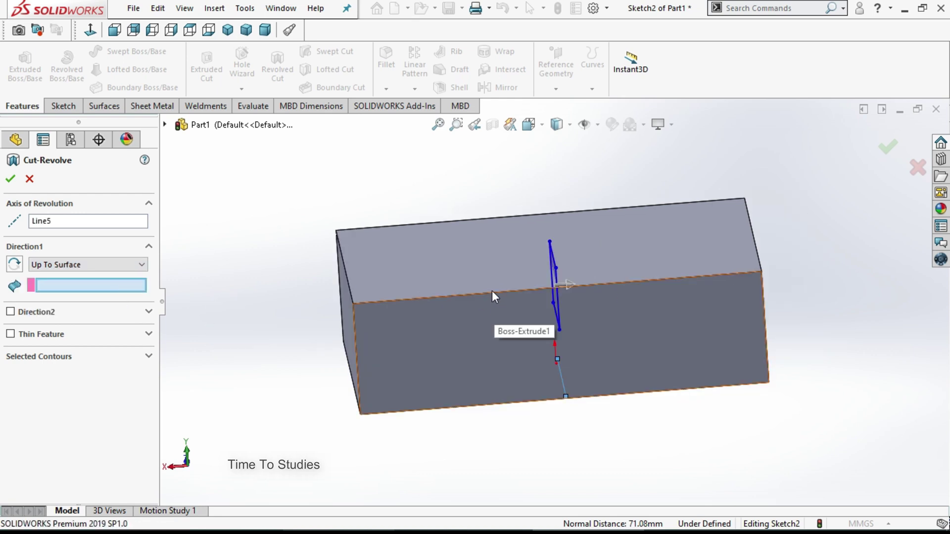
middle_drag(491, 290, 478, 233)
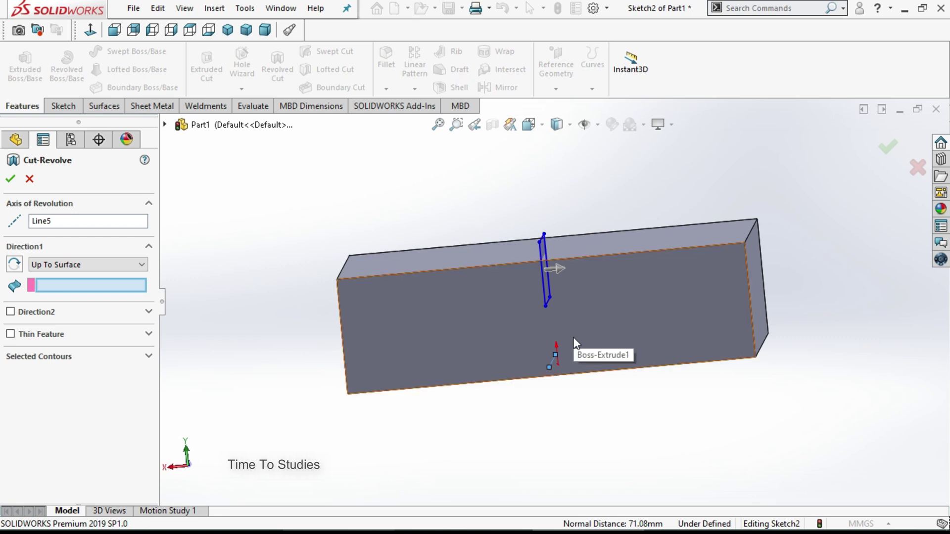
middle_drag(572, 346, 550, 308)
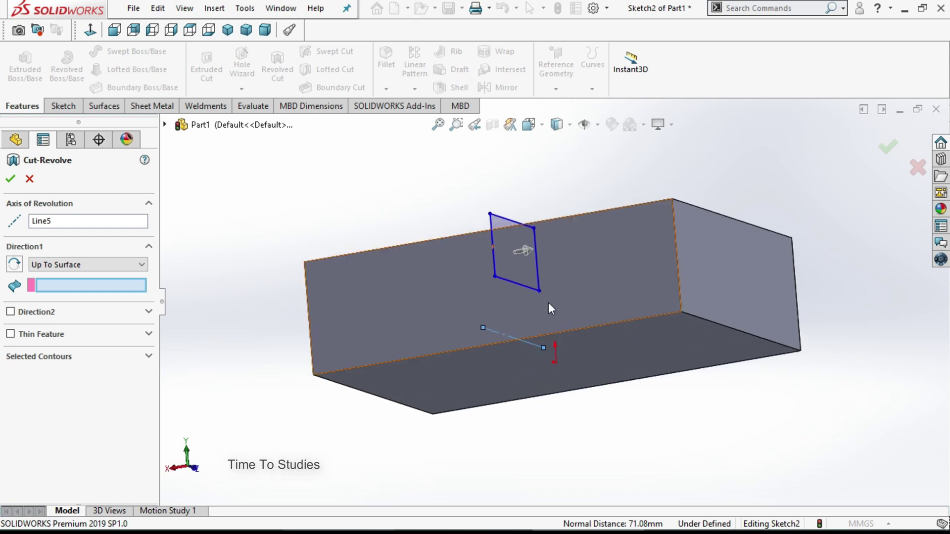
click(566, 355)
click(625, 334)
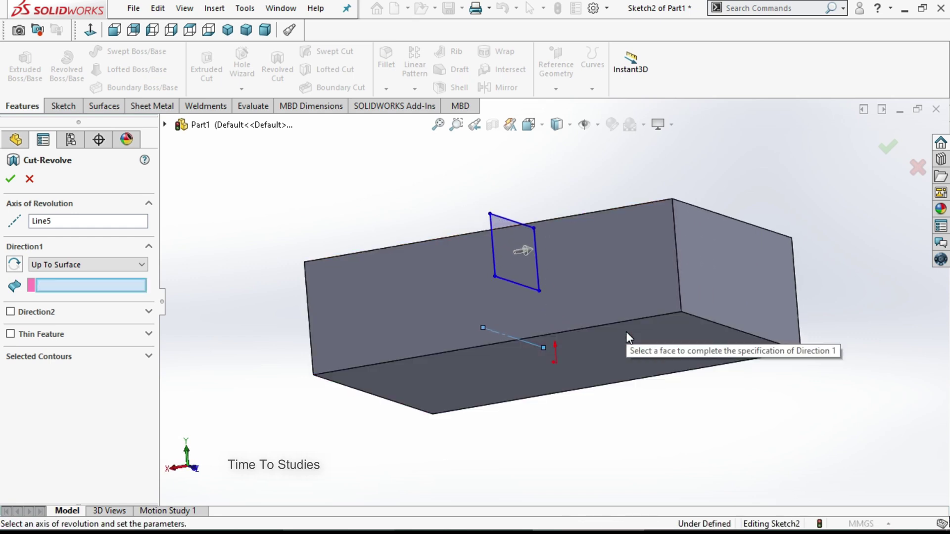
click(625, 334)
middle_drag(626, 333, 604, 407)
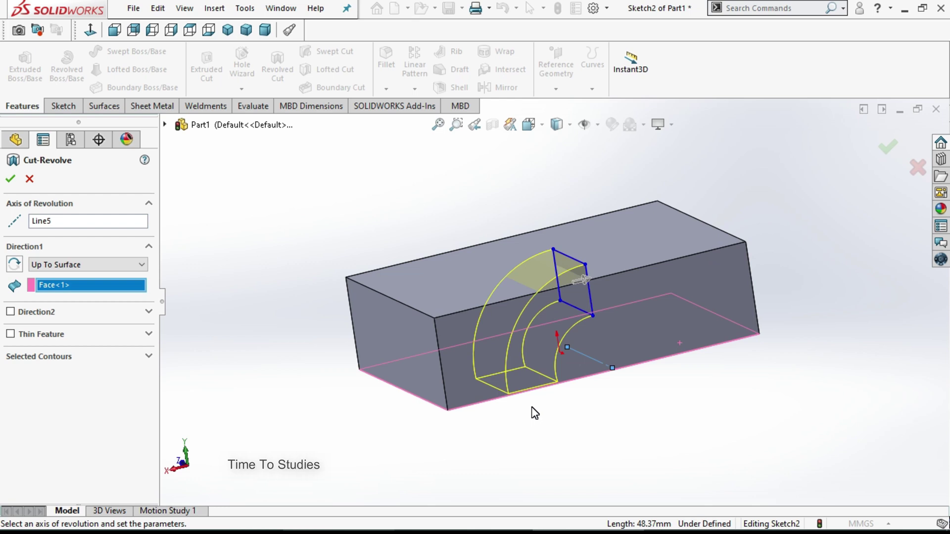
middle_drag(535, 413, 511, 385)
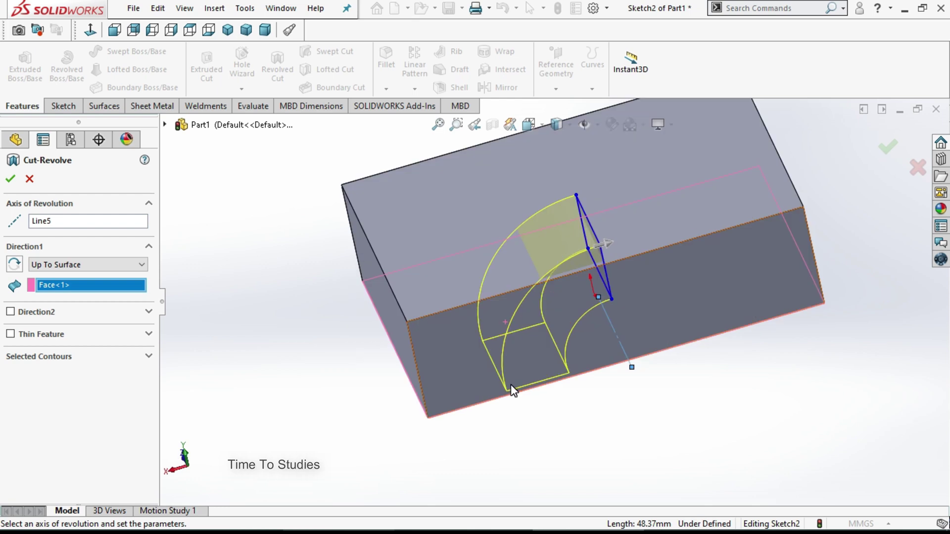
click(69, 266)
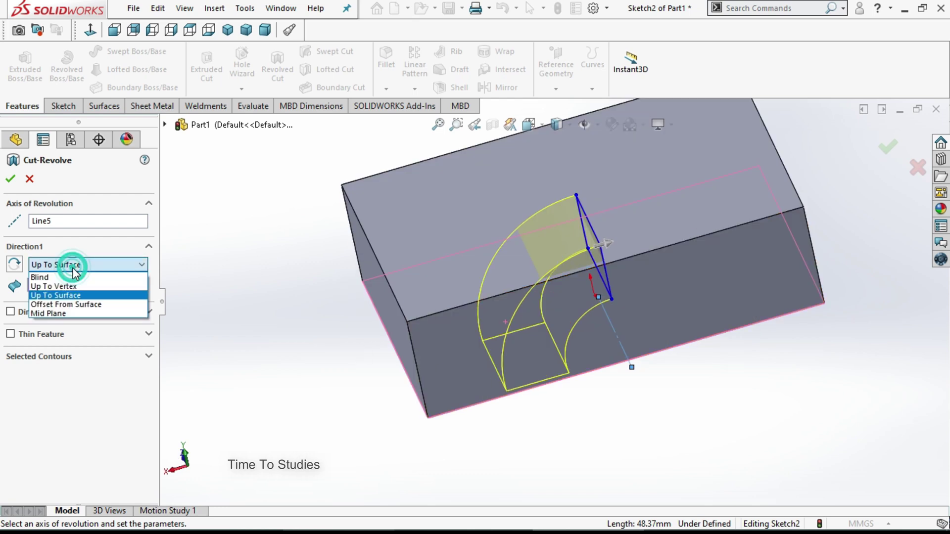
- Set the cut to Mid Plane with a 180° angle and orbit to check the half-turn preview
click(66, 314)
middle_drag(602, 267, 576, 280)
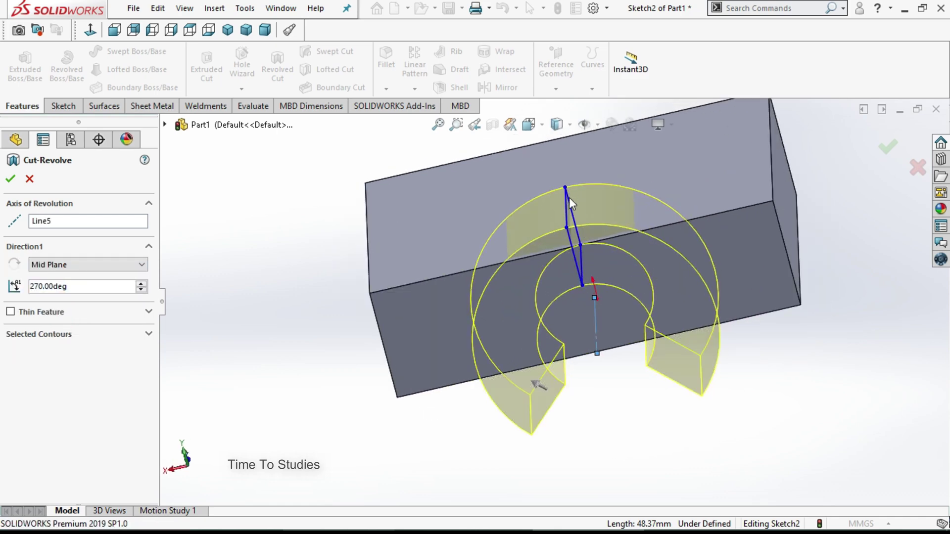
middle_drag(569, 197, 569, 235)
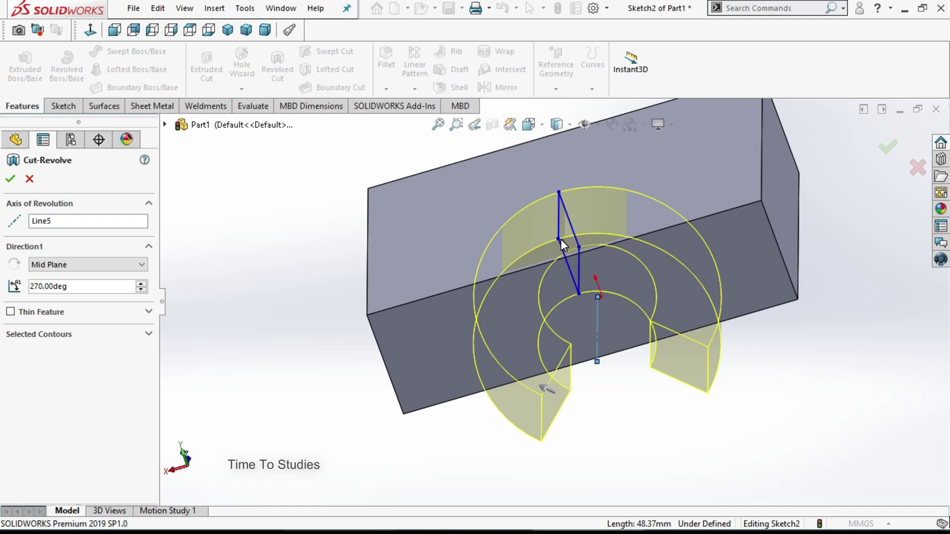
middle_drag(666, 251, 603, 277)
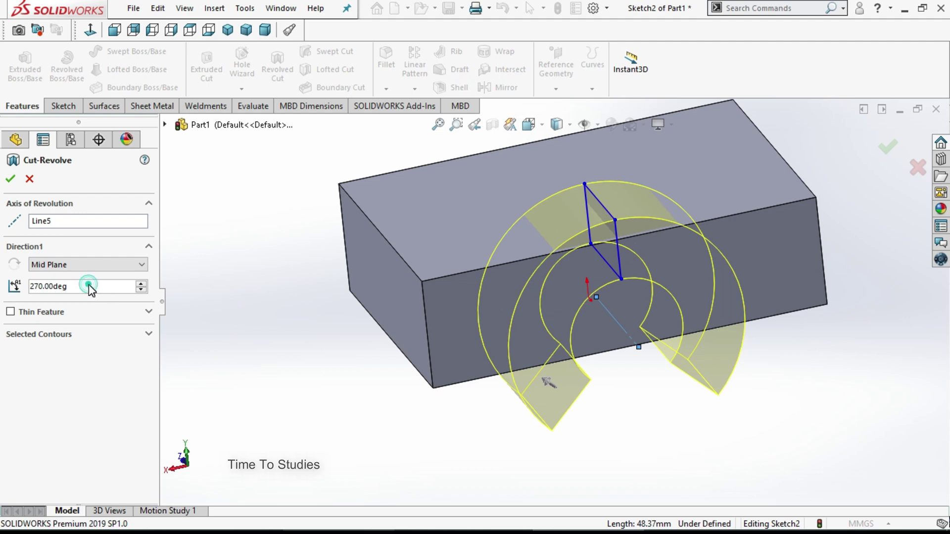
text(1)
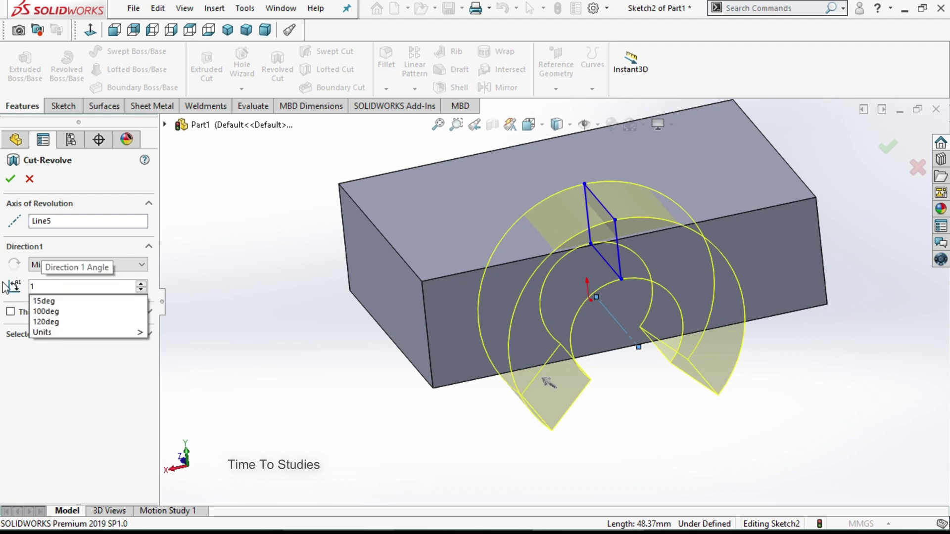
text(80)
key(Return)
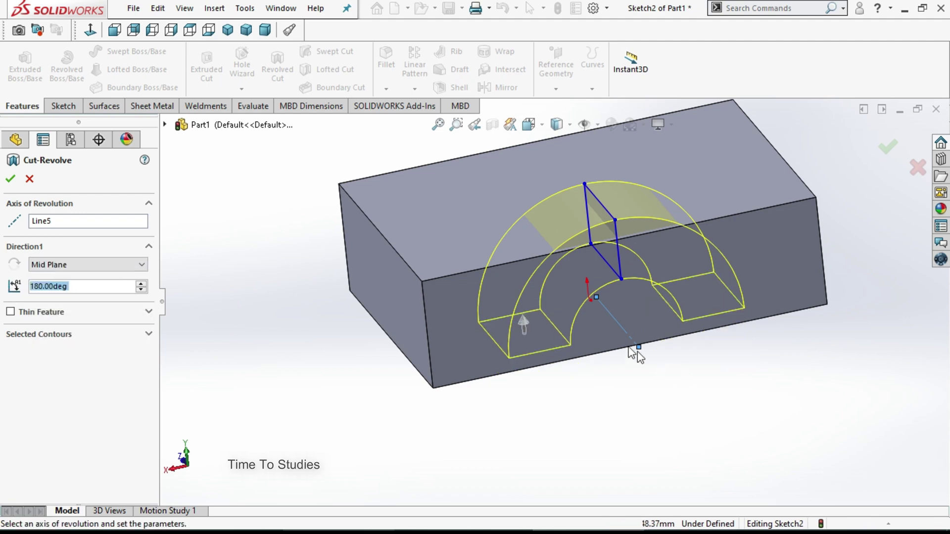
middle_drag(637, 352, 663, 358)
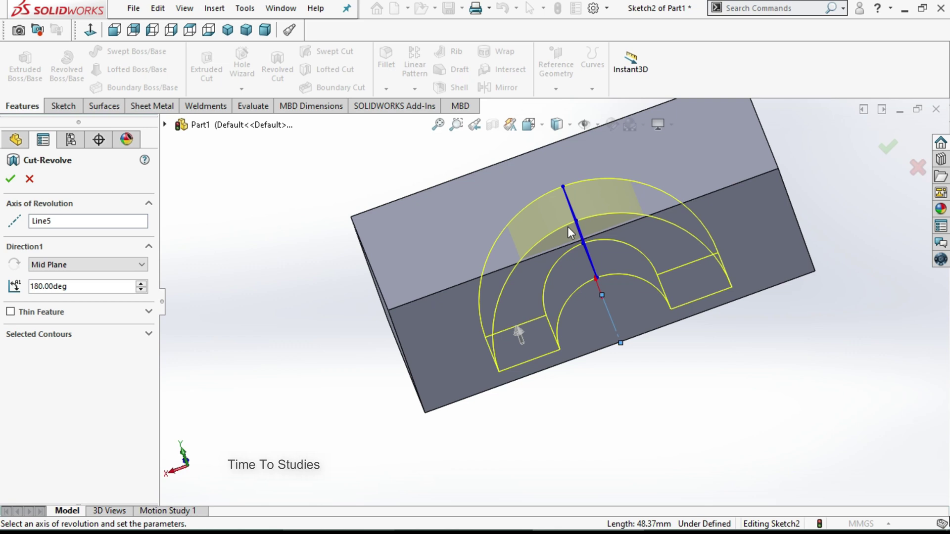
middle_drag(711, 384, 713, 361)
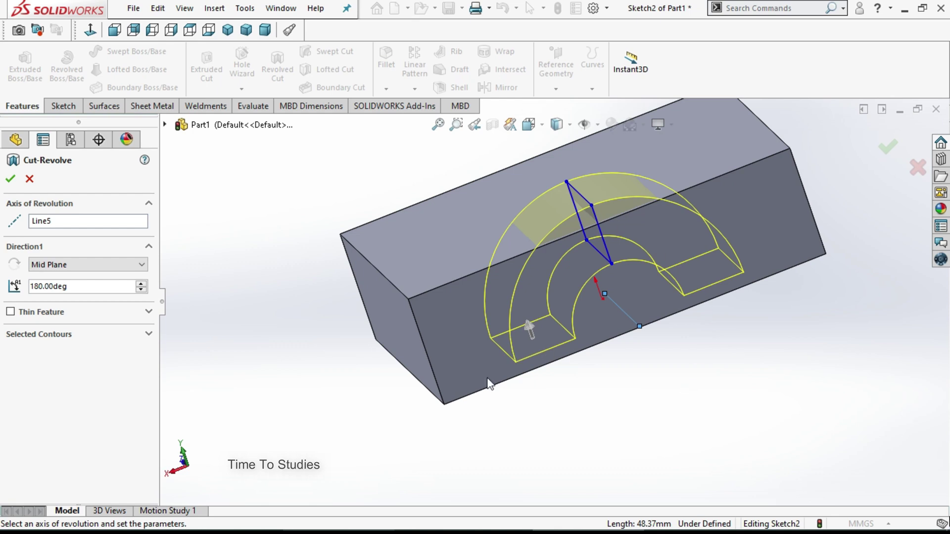
middle_drag(556, 403, 409, 406)
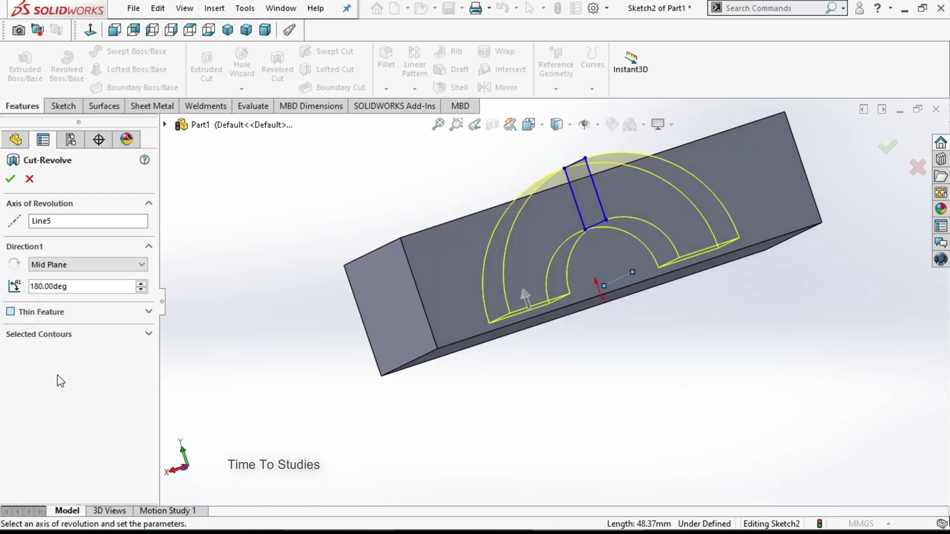
- Leave Thin Feature off and pick Sketch2-Region<1> as the cut's selected contour
click(9, 312)
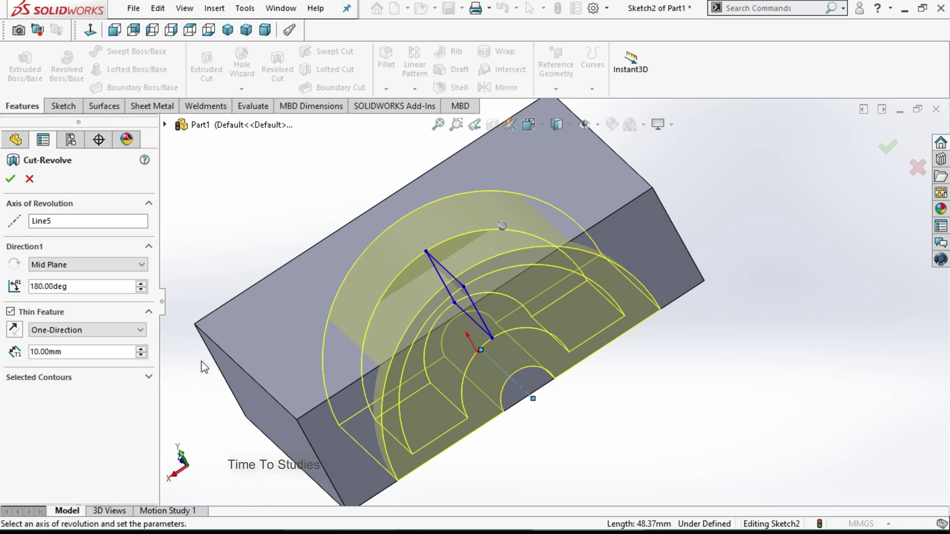
click(10, 312)
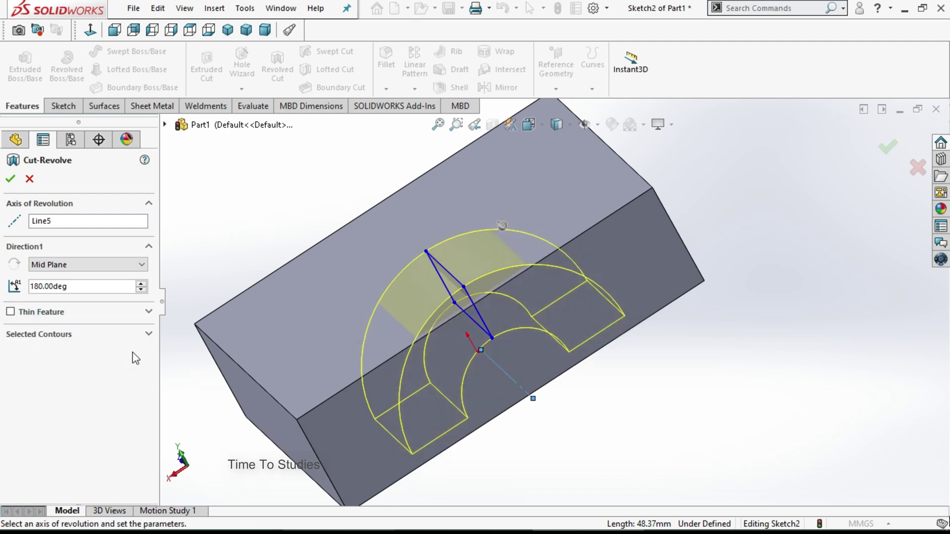
click(148, 335)
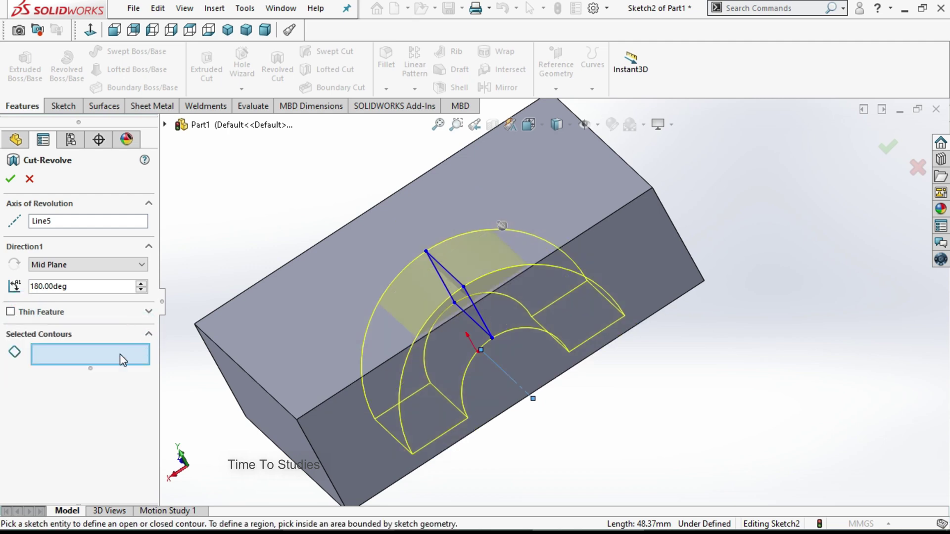
middle_drag(568, 330, 497, 307)
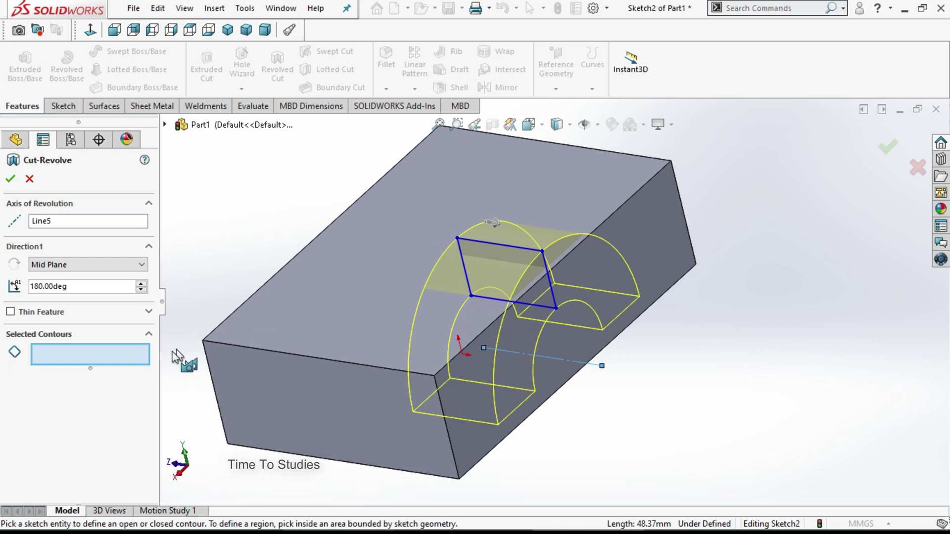
click(100, 360)
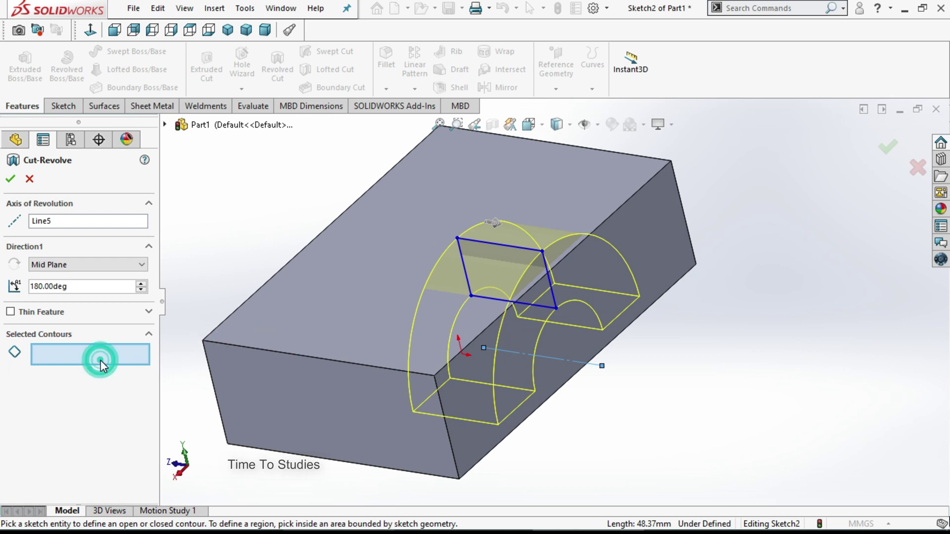
click(515, 258)
mouse_move(674, 320)
middle_down()
mouse_move(694, 283)
mouse_move(637, 366)
middle_up()
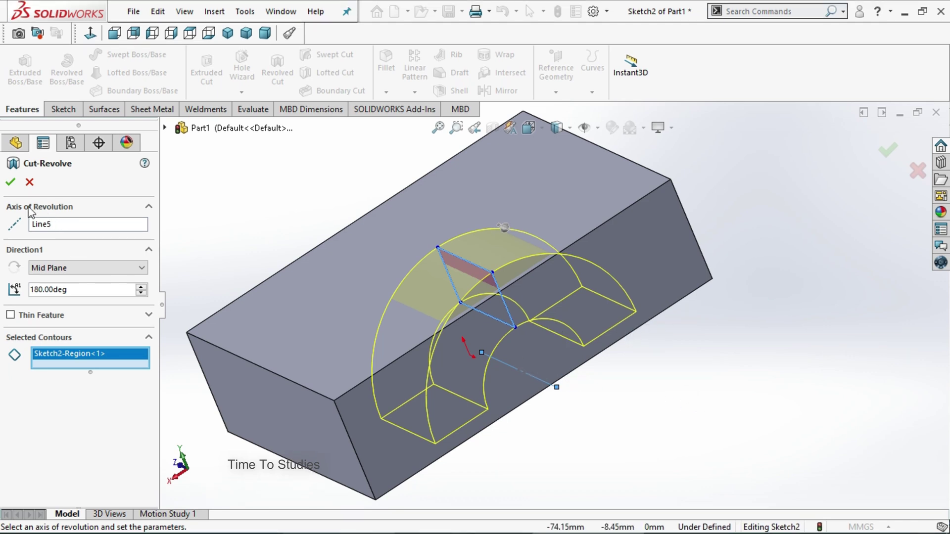
- Confirm Cut-Revolve1 and zoom in on the new half-round pocket in the block's top
click(10, 182)
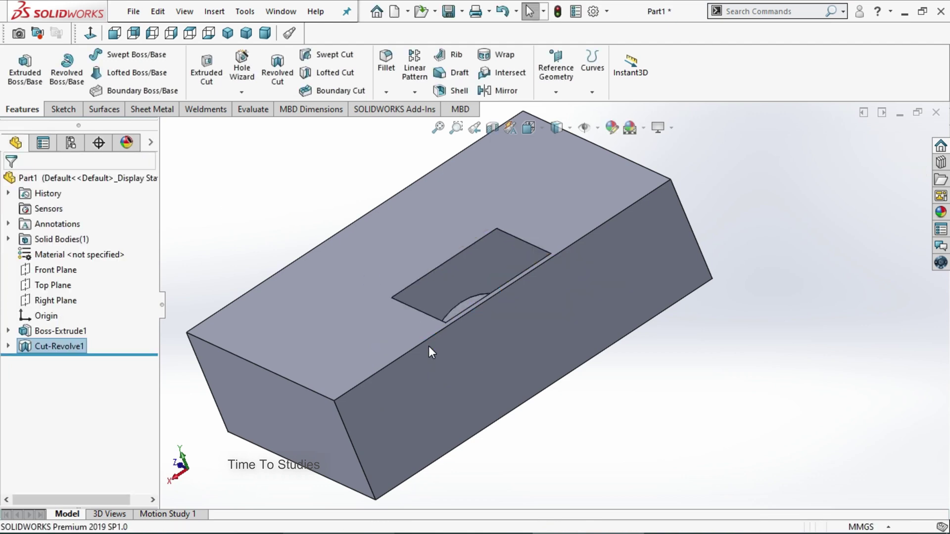
middle_drag(558, 220, 650, 502)
scroll(572, 371, down, 5)
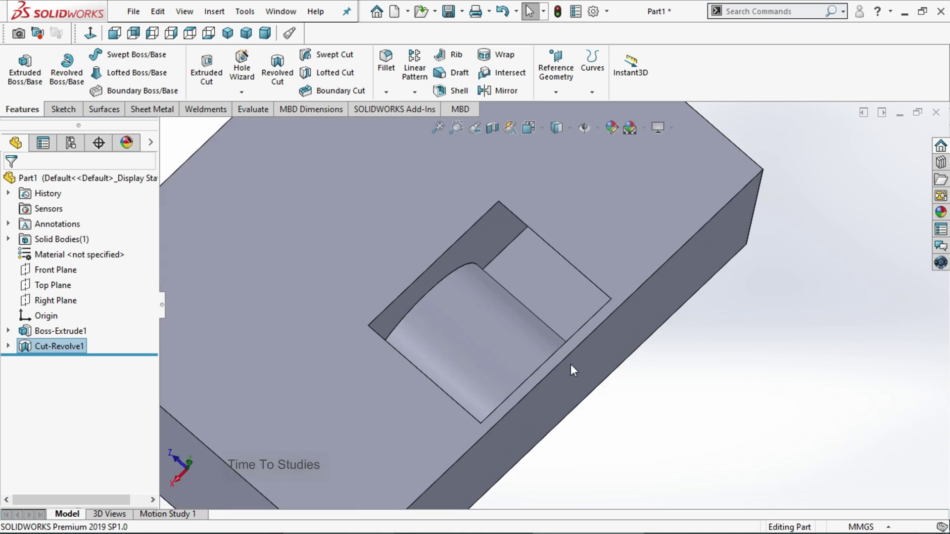
- Inspect the pocket's curved, flat and rectangular faces, then view the whole block from several angles
click(478, 301)
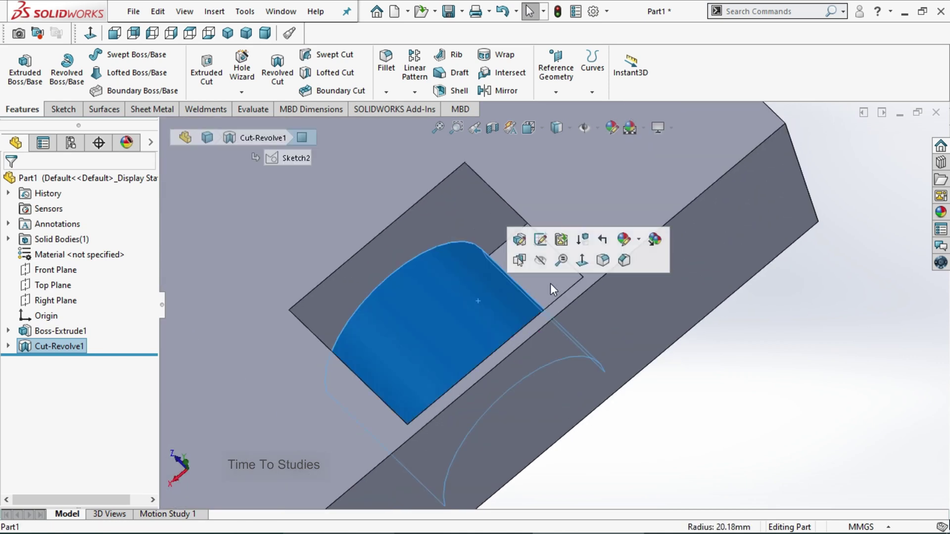
click(463, 224)
click(525, 255)
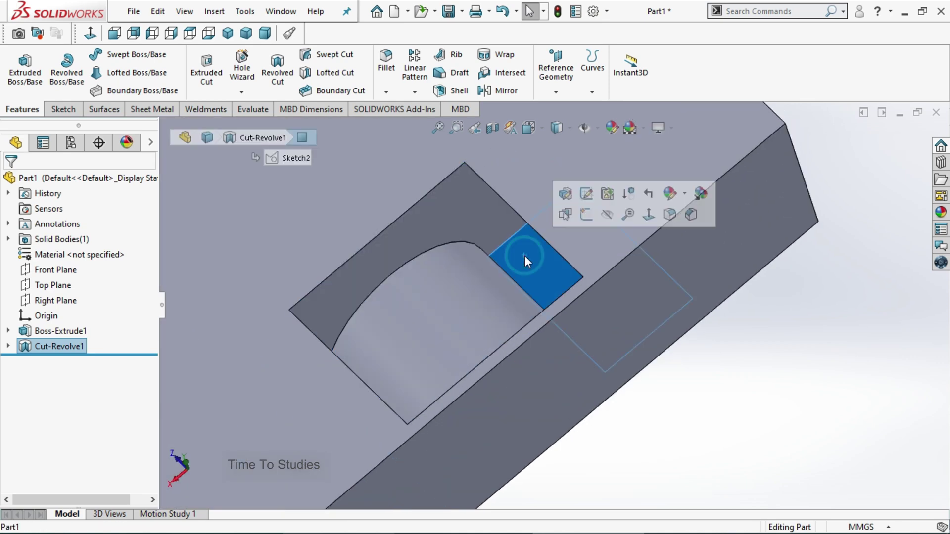
middle_drag(524, 255, 686, 463)
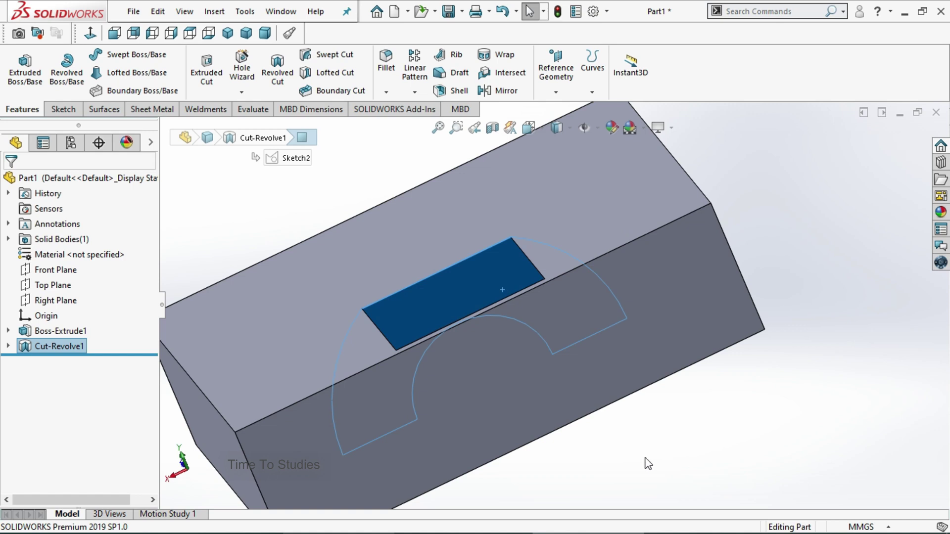
middle_drag(529, 255, 691, 461)
middle_drag(527, 250, 683, 463)
middle_drag(529, 248, 609, 356)
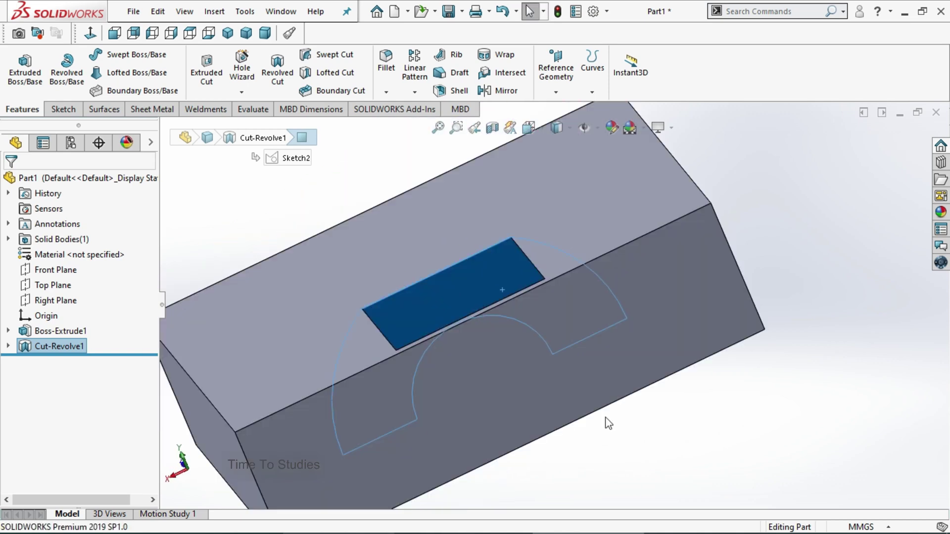